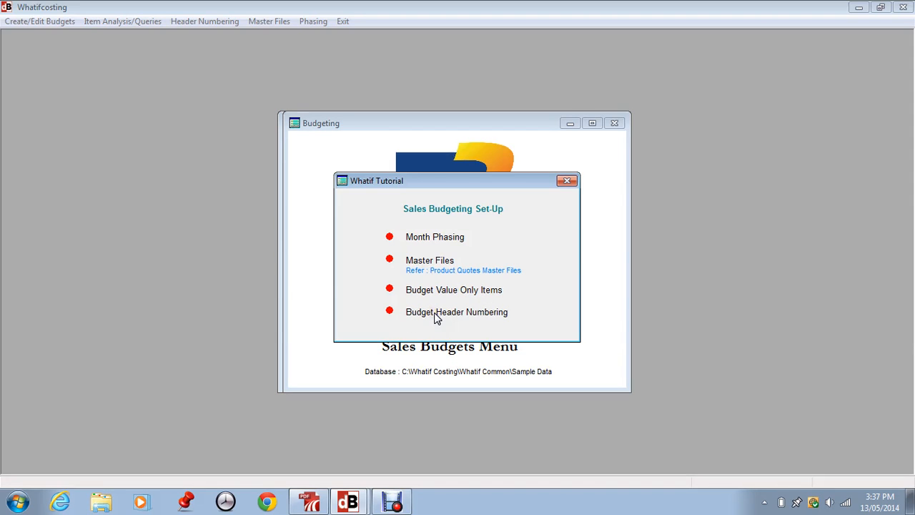
Step: Dismiss the tutorial overview and review the month names assigned to the budget phasing periods
{"action": "left_click", "coordinate": [469, 311]}
{"action": "left_click", "coordinate": [568, 180]}
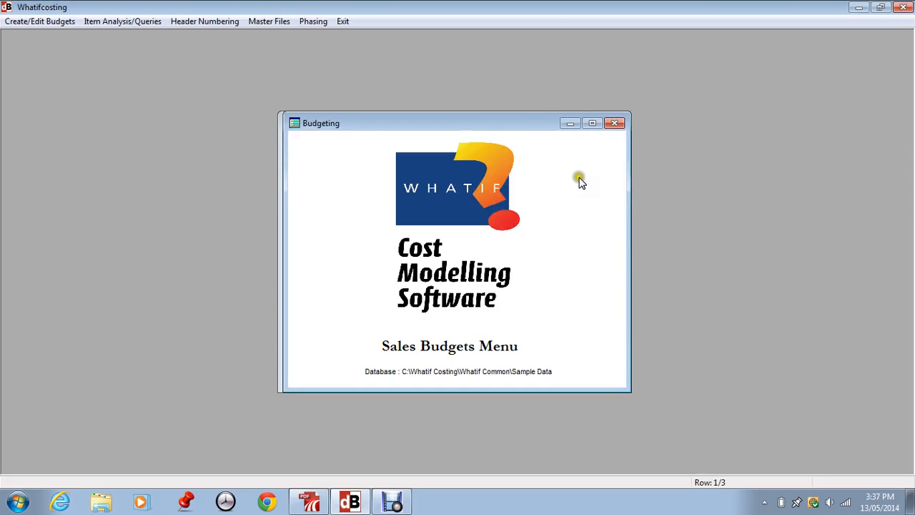
{"action": "left_click", "coordinate": [318, 21]}
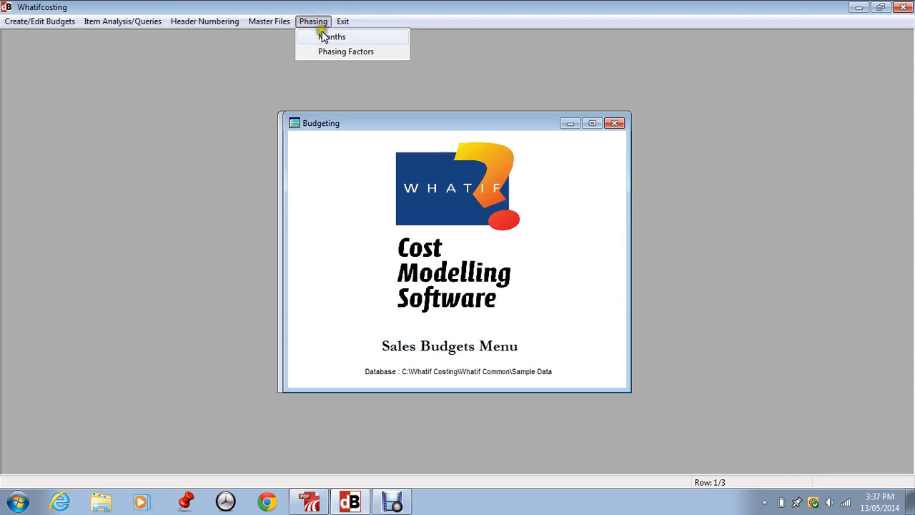
{"action": "left_click", "coordinate": [328, 37]}
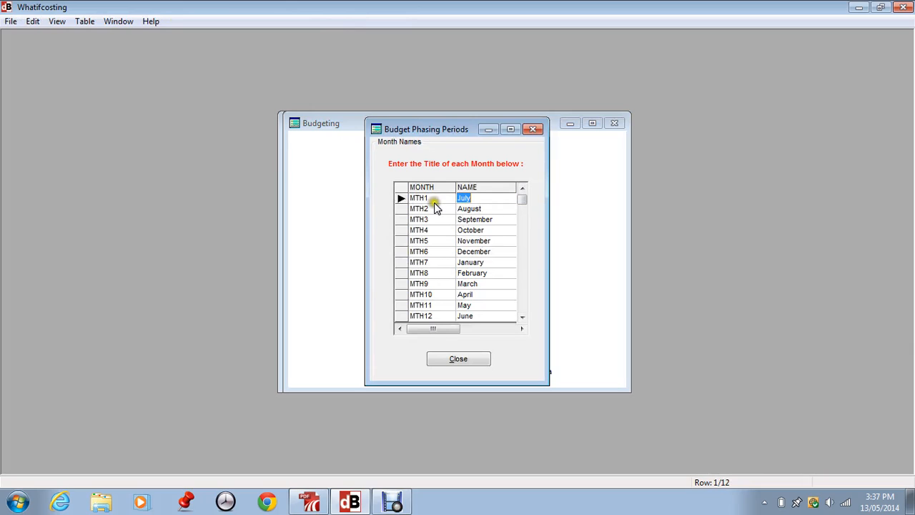
{"action": "left_click", "coordinate": [492, 198]}
{"action": "left_click_drag", "start_coordinate": [505, 207], "coordinate": [505, 278]}
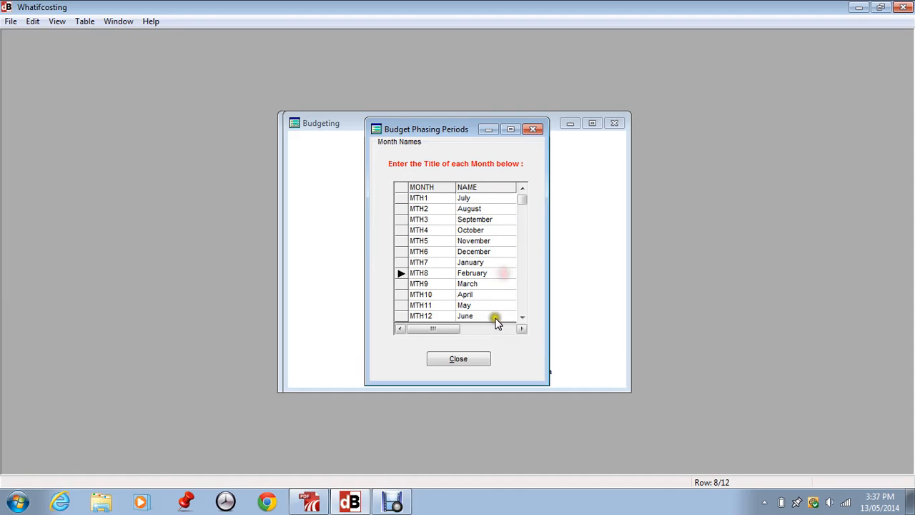
{"action": "left_click", "coordinate": [499, 307]}
{"action": "left_click", "coordinate": [459, 361]}
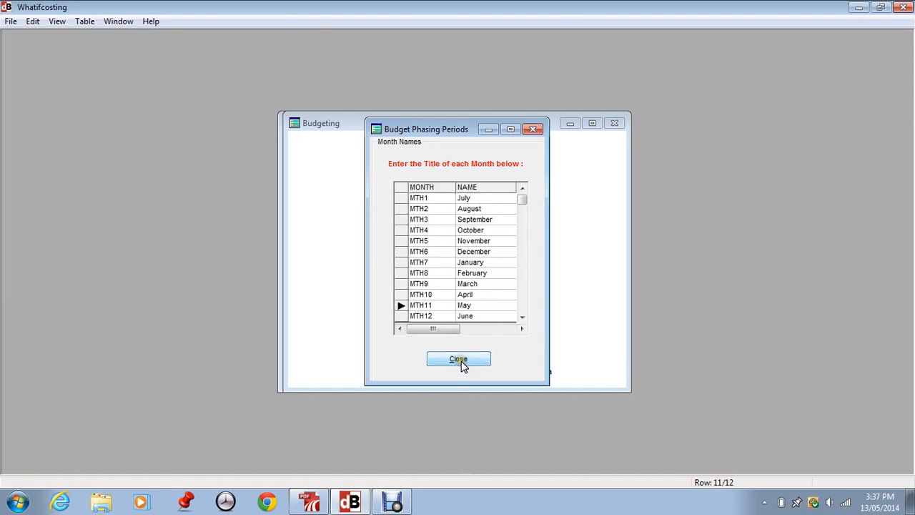
Step: Set CODE2 as the default phasing factor and close the phasing factors list
{"action": "left_click", "coordinate": [302, 20]}
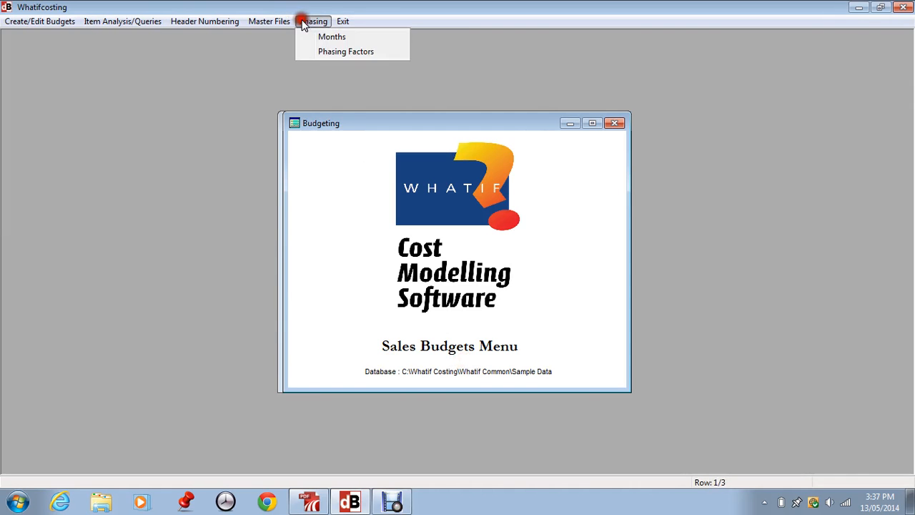
{"action": "left_click", "coordinate": [358, 55]}
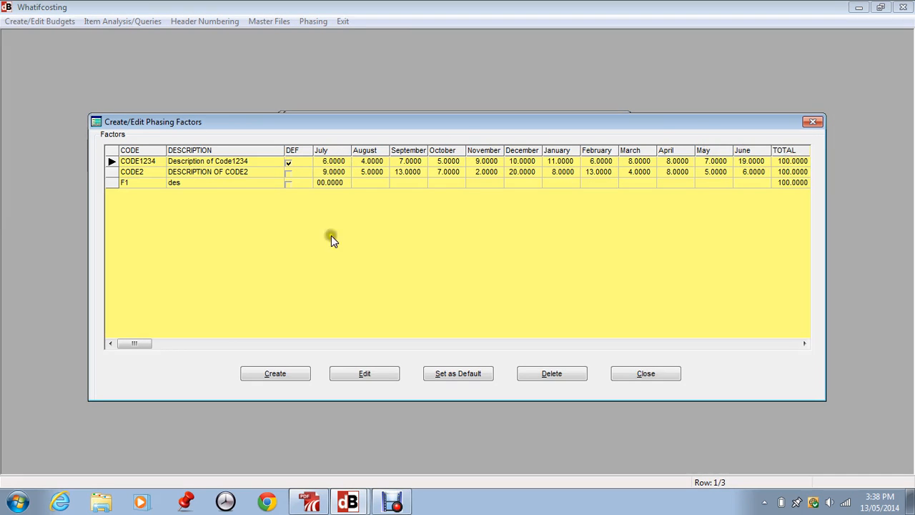
{"action": "left_click", "coordinate": [218, 172]}
{"action": "left_click", "coordinate": [293, 165]}
{"action": "left_click", "coordinate": [129, 173]}
{"action": "left_click", "coordinate": [460, 370]}
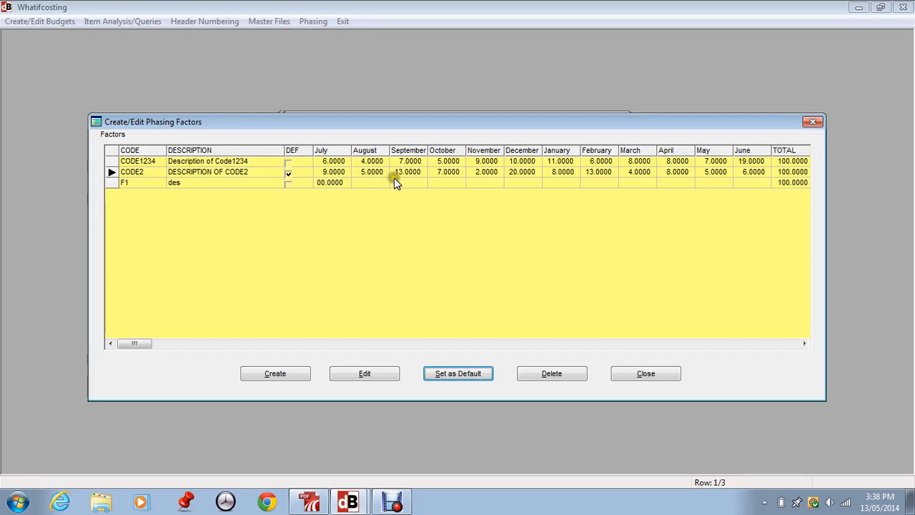
{"action": "left_click", "coordinate": [643, 374]}
Step: Review the market types in the master files, including the Retail, Sales Outlets and Wholesale entries
{"action": "left_click", "coordinate": [264, 22]}
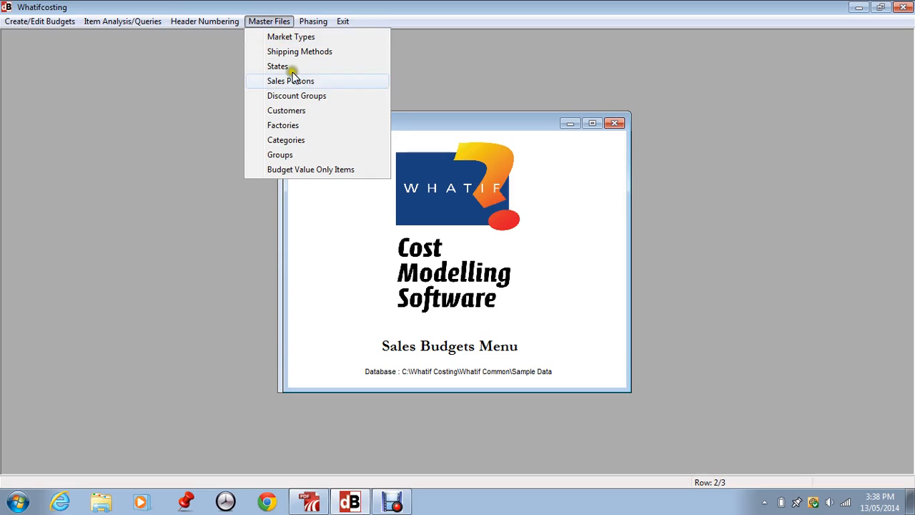
{"action": "left_click", "coordinate": [298, 37]}
{"action": "left_click", "coordinate": [366, 196]}
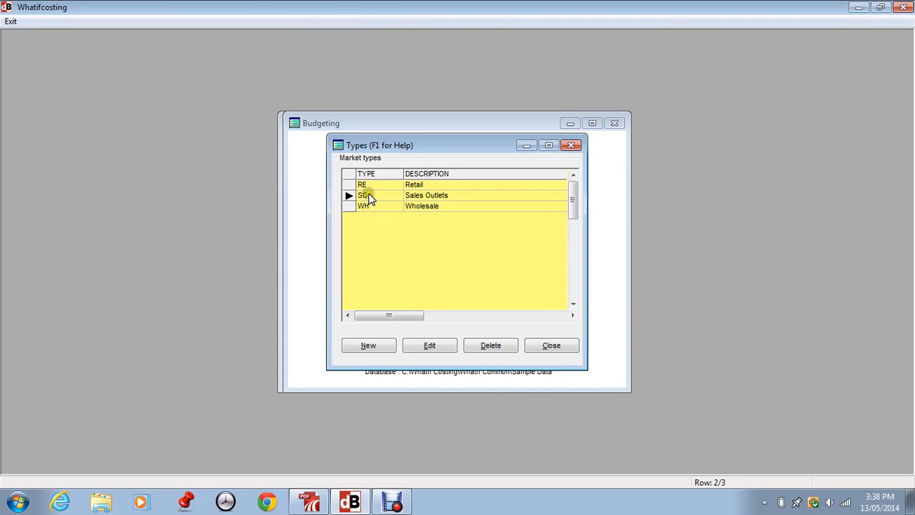
{"action": "left_click", "coordinate": [370, 206]}
{"action": "left_click", "coordinate": [366, 194]}
{"action": "left_click", "coordinate": [365, 185]}
{"action": "left_click", "coordinate": [365, 195]}
{"action": "left_click", "coordinate": [371, 203]}
{"action": "left_click", "coordinate": [549, 343]}
Step: Examine the shipping methods in the master files, including TNT transport, UPS, Wards Skyroad and Unspecified
{"action": "left_click", "coordinate": [263, 21]}
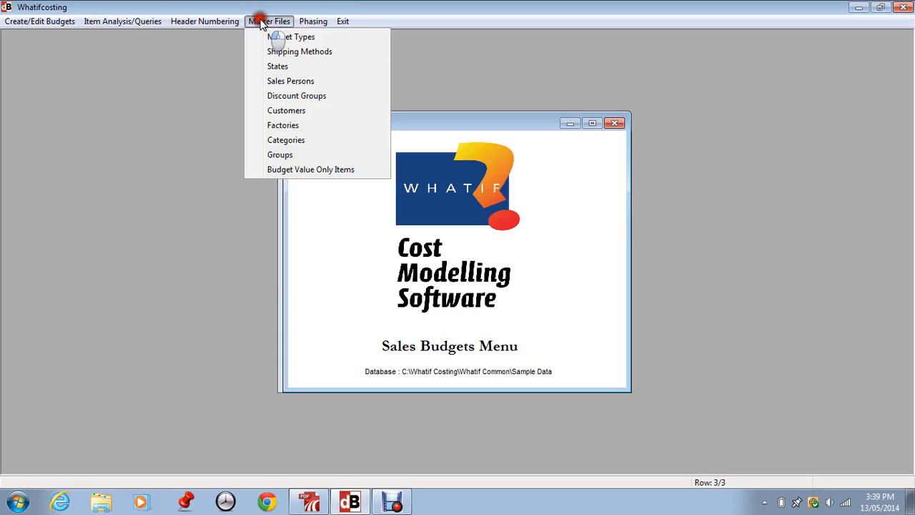
{"action": "left_click", "coordinate": [290, 48]}
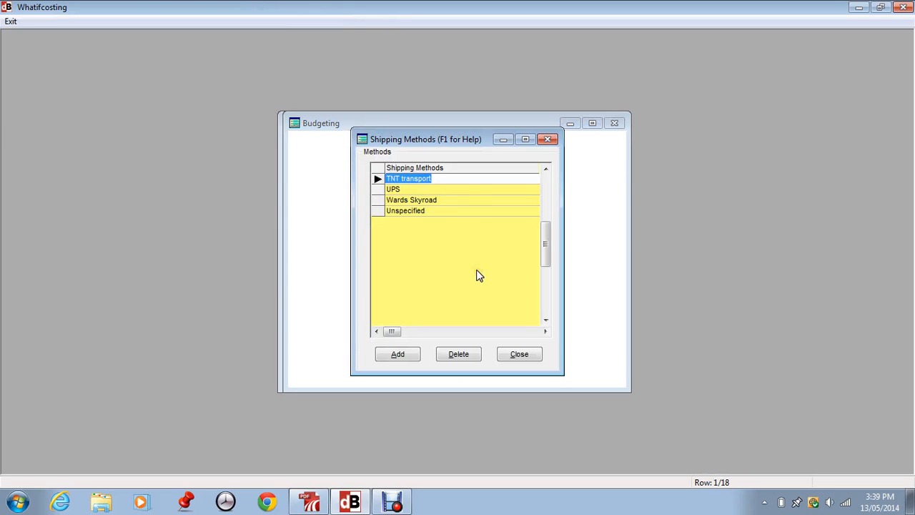
{"action": "left_click", "coordinate": [393, 188]}
{"action": "left_click", "coordinate": [395, 199]}
{"action": "left_click", "coordinate": [404, 210]}
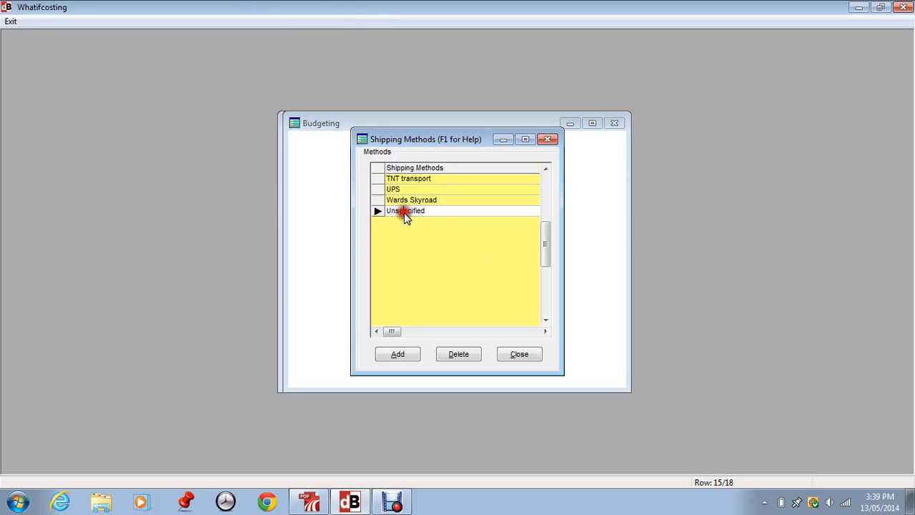
{"action": "left_click", "coordinate": [402, 200]}
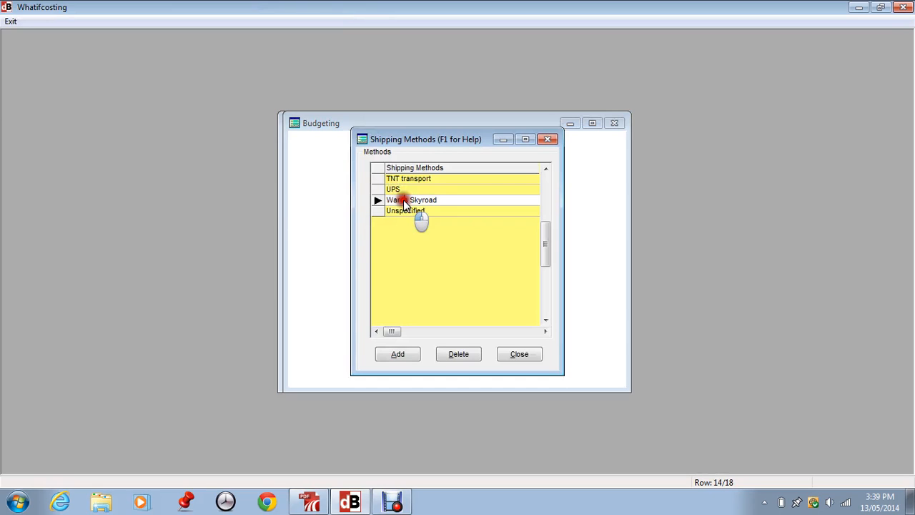
{"action": "left_click", "coordinate": [403, 189]}
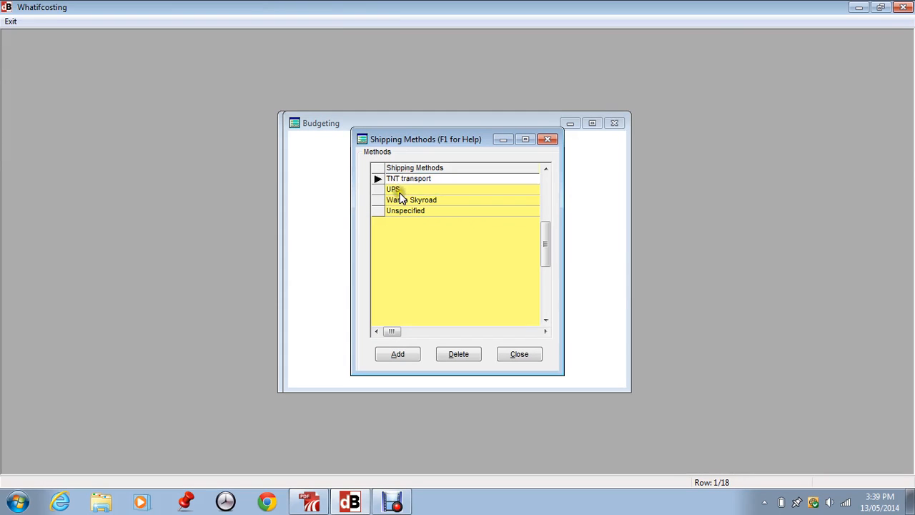
{"action": "left_click", "coordinate": [396, 201]}
{"action": "left_click", "coordinate": [382, 205]}
{"action": "left_click", "coordinate": [411, 203]}
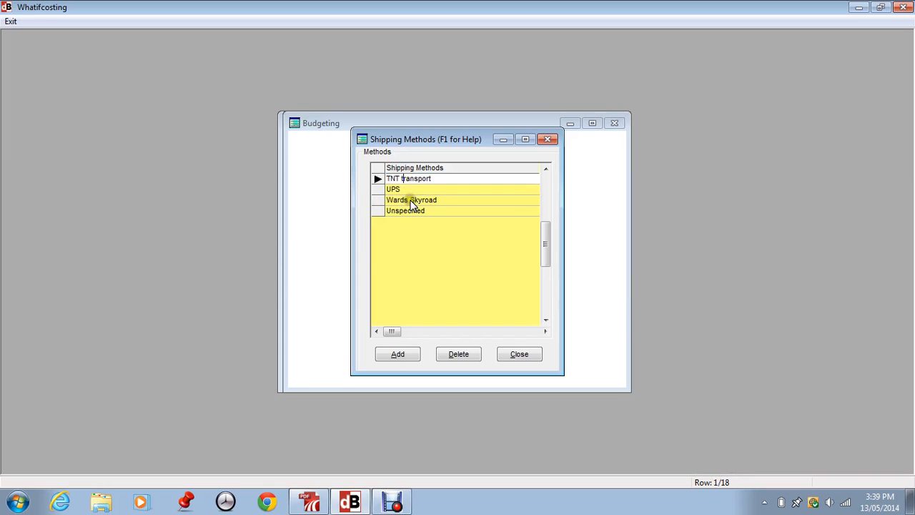
{"action": "left_click", "coordinate": [517, 357]}
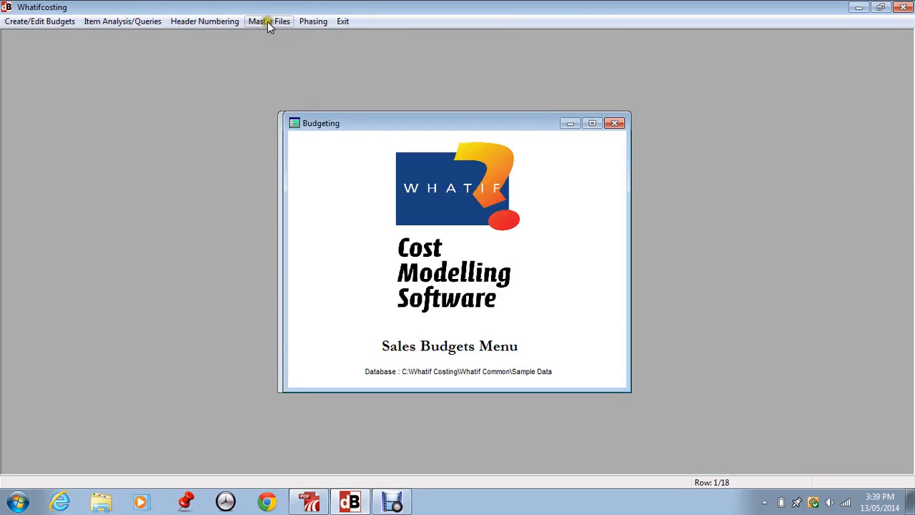
Step: View the master list of states and their countries, then close it
{"action": "left_click", "coordinate": [267, 20]}
{"action": "left_click", "coordinate": [289, 64]}
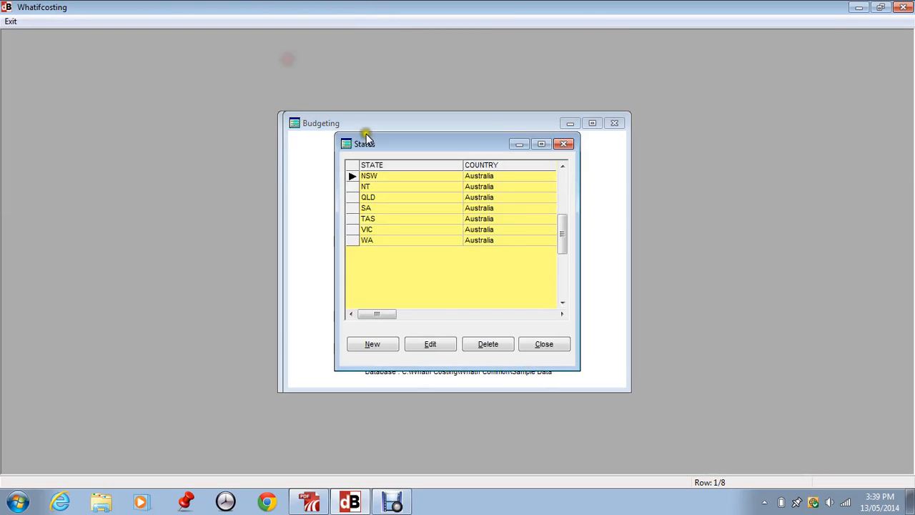
{"action": "left_click", "coordinate": [542, 343]}
Step: Inspect the code and name details of the EMP03 record in the sales persons master file
{"action": "left_click", "coordinate": [279, 22]}
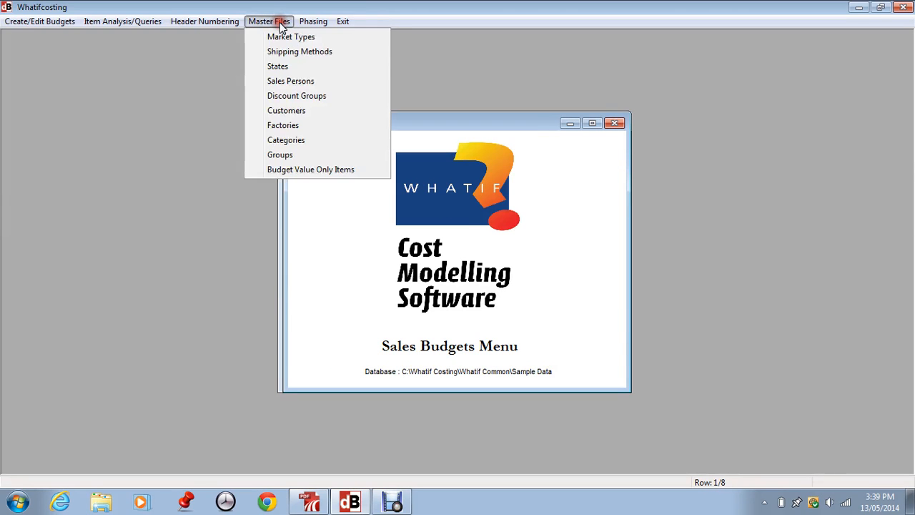
{"action": "left_click", "coordinate": [293, 81]}
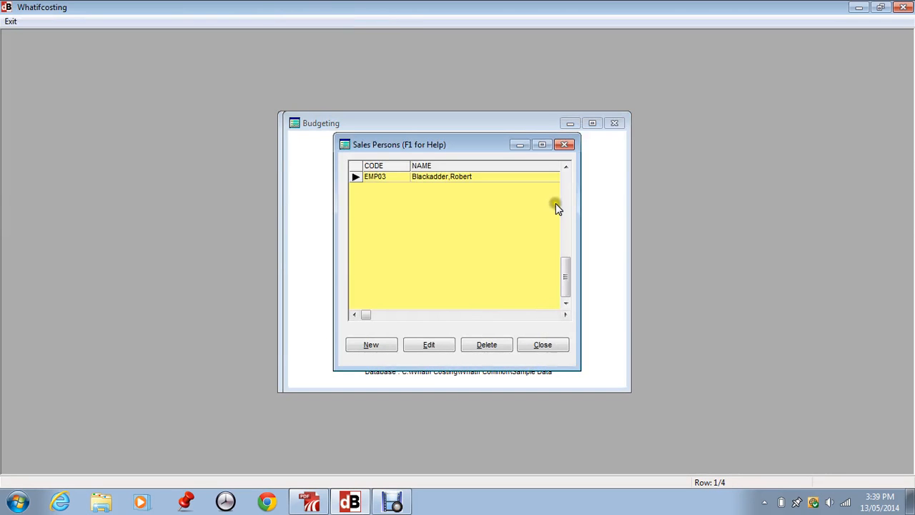
{"action": "left_click", "coordinate": [430, 347]}
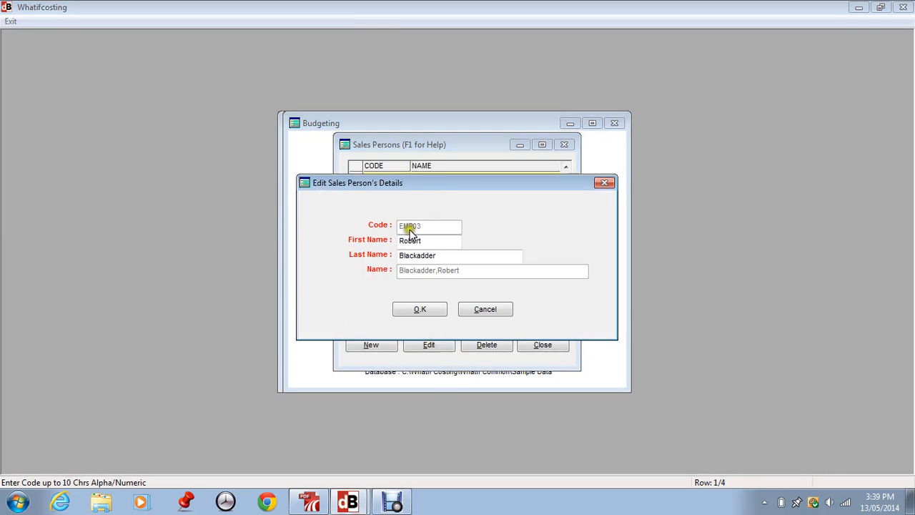
{"action": "left_click", "coordinate": [417, 311]}
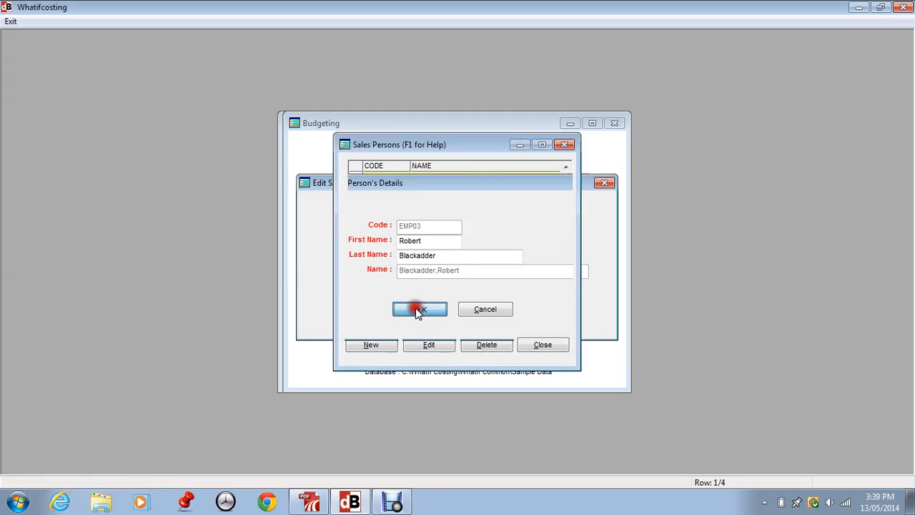
{"action": "left_click", "coordinate": [542, 347]}
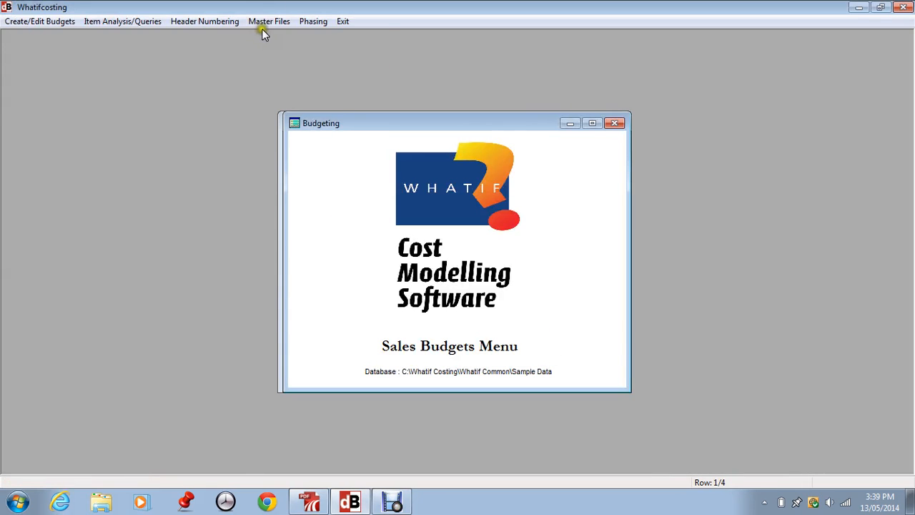
Step: Review the discount groups and inspect the description and discount percentage of the WH group
{"action": "left_click", "coordinate": [263, 21]}
{"action": "left_click", "coordinate": [298, 95]}
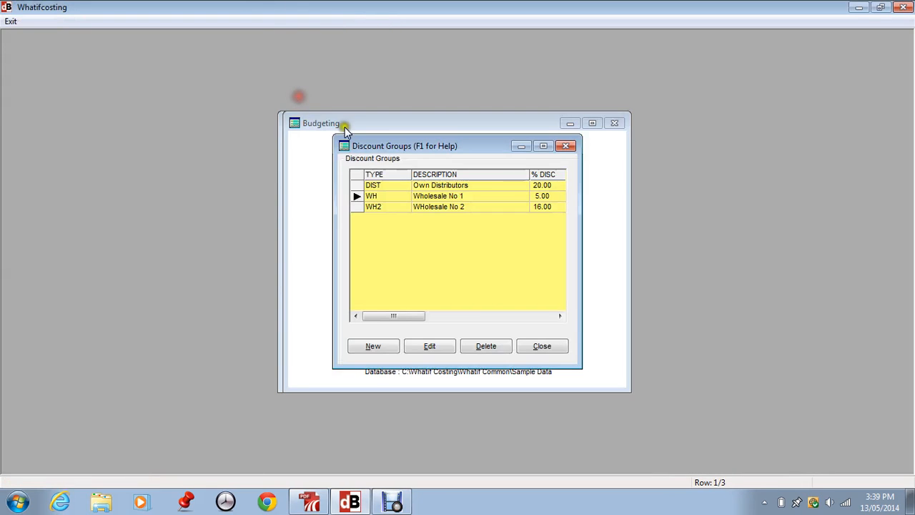
{"action": "left_click", "coordinate": [372, 182]}
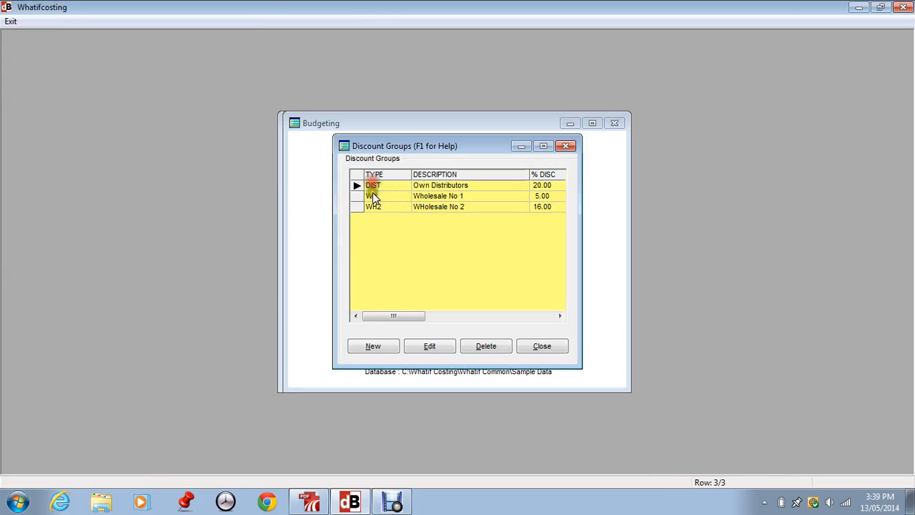
{"action": "left_click", "coordinate": [372, 193]}
{"action": "left_click", "coordinate": [372, 205]}
{"action": "left_click", "coordinate": [376, 184]}
{"action": "left_click", "coordinate": [378, 200]}
{"action": "left_click", "coordinate": [426, 344]}
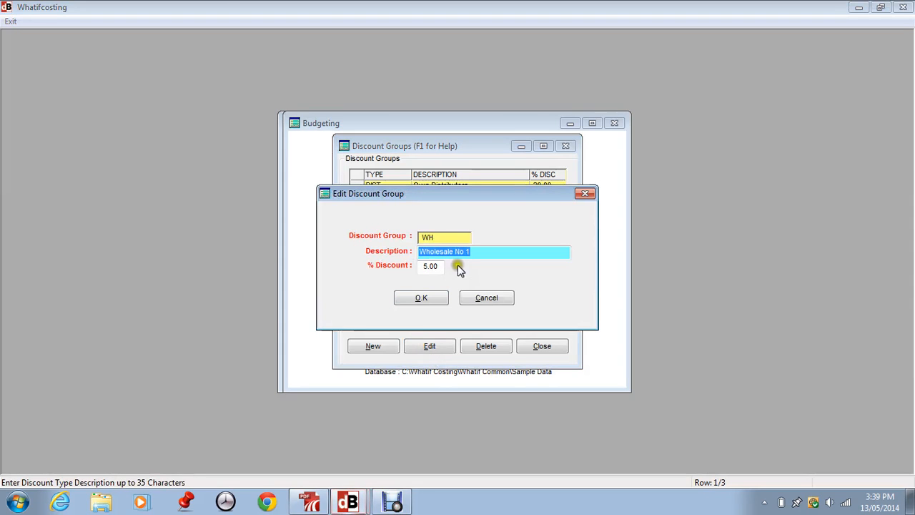
{"action": "left_click", "coordinate": [486, 299]}
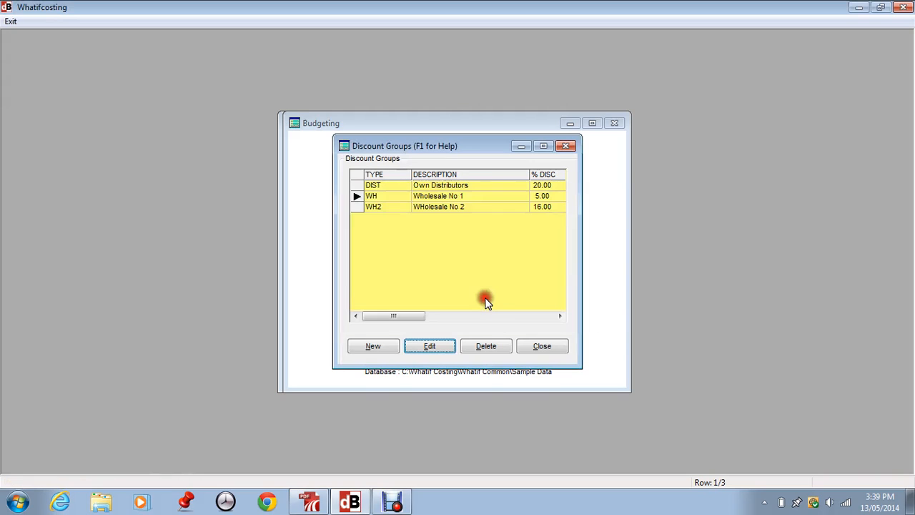
{"action": "left_click", "coordinate": [371, 183]}
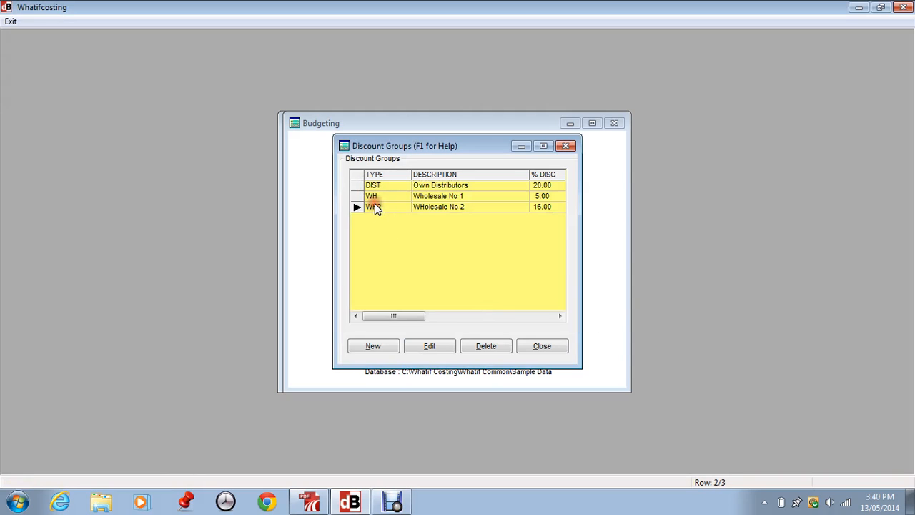
{"action": "left_click", "coordinate": [555, 347]}
Step: Inspect the first customer's details, terms and addresses in the customers master file, and cancel out of the record
{"action": "left_click", "coordinate": [270, 20]}
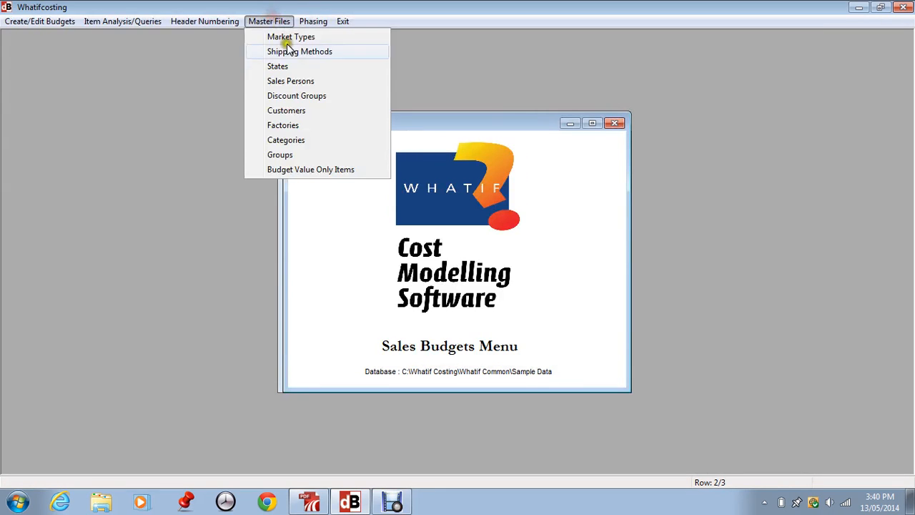
{"action": "left_click", "coordinate": [293, 110]}
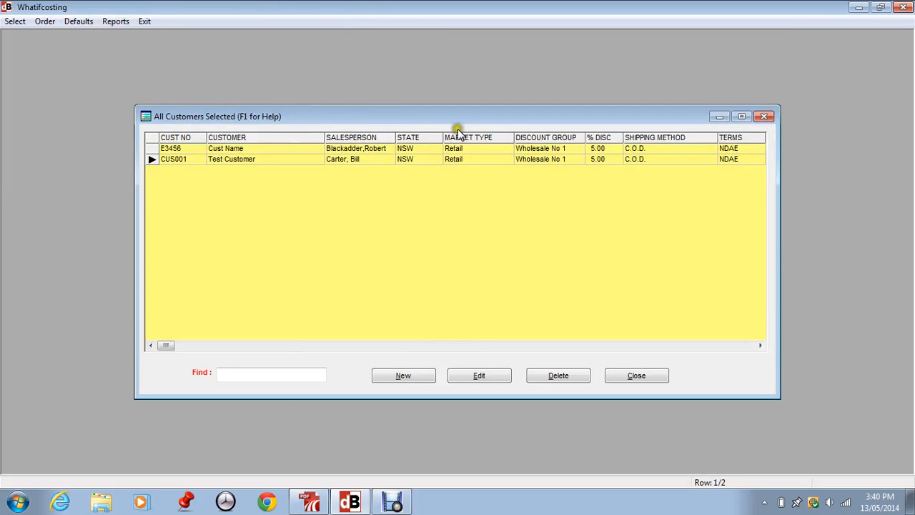
{"action": "left_click", "coordinate": [173, 149]}
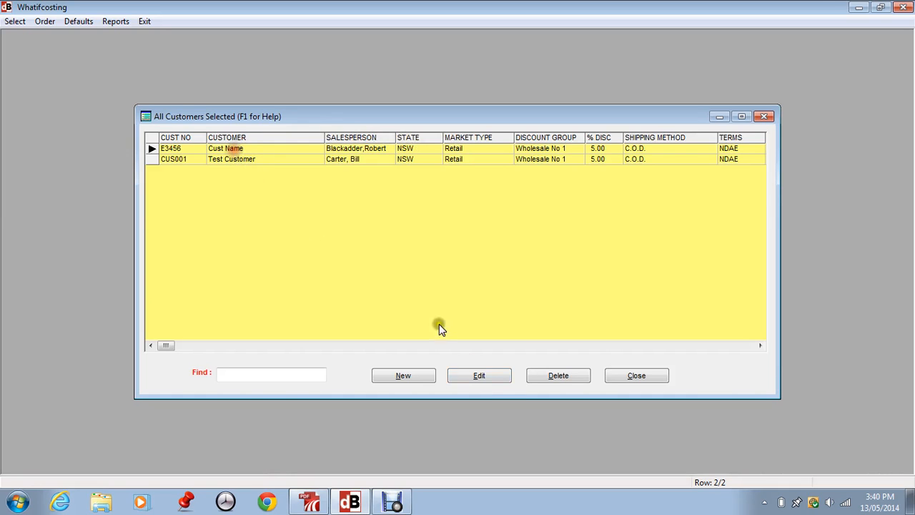
{"action": "left_click", "coordinate": [485, 379]}
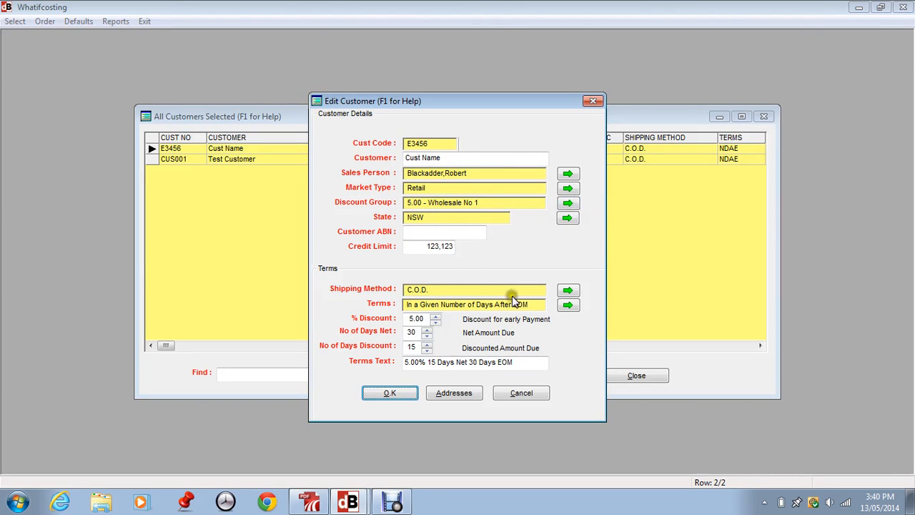
{"action": "left_click", "coordinate": [450, 393]}
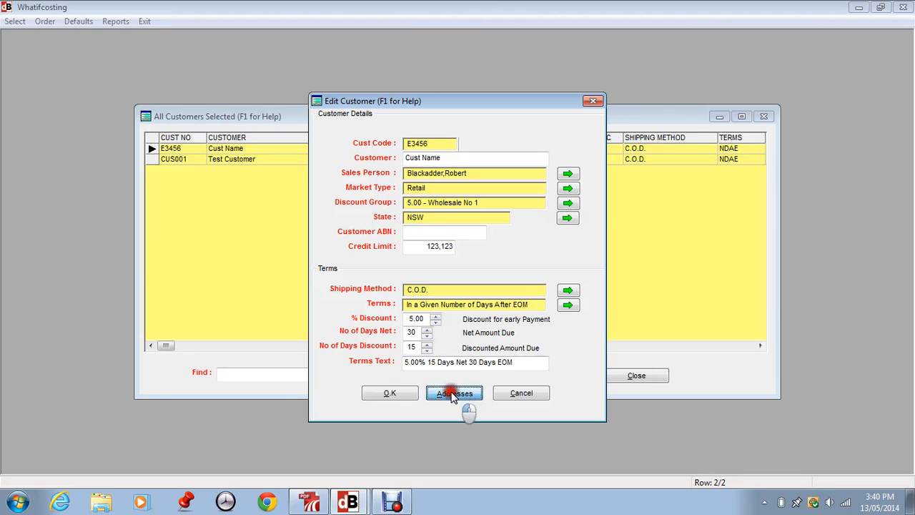
{"action": "left_click", "coordinate": [586, 363]}
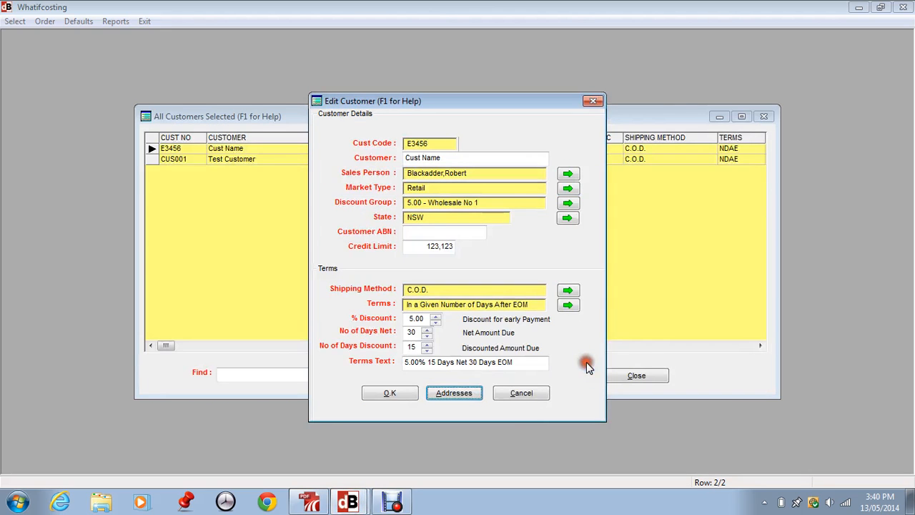
{"action": "left_click", "coordinate": [520, 393]}
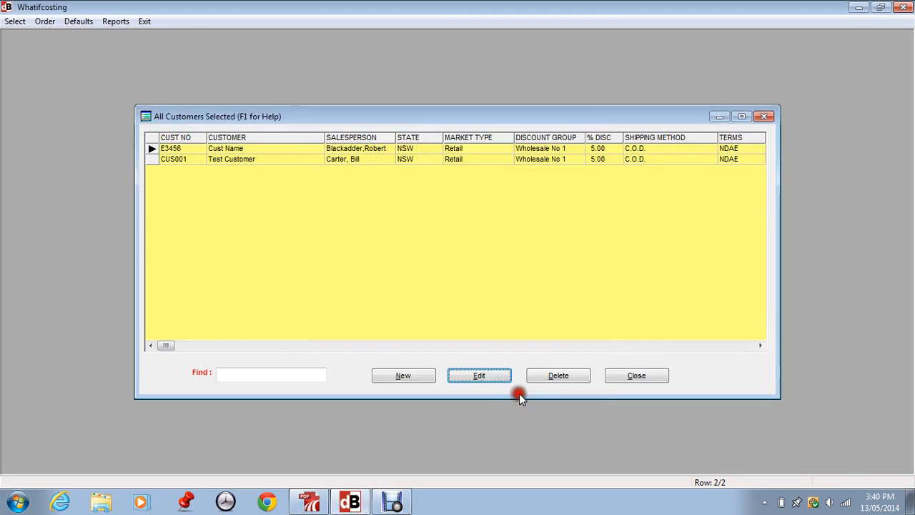
Step: Close the customers list, and view the factories master file before closing it too
{"action": "left_click", "coordinate": [492, 160]}
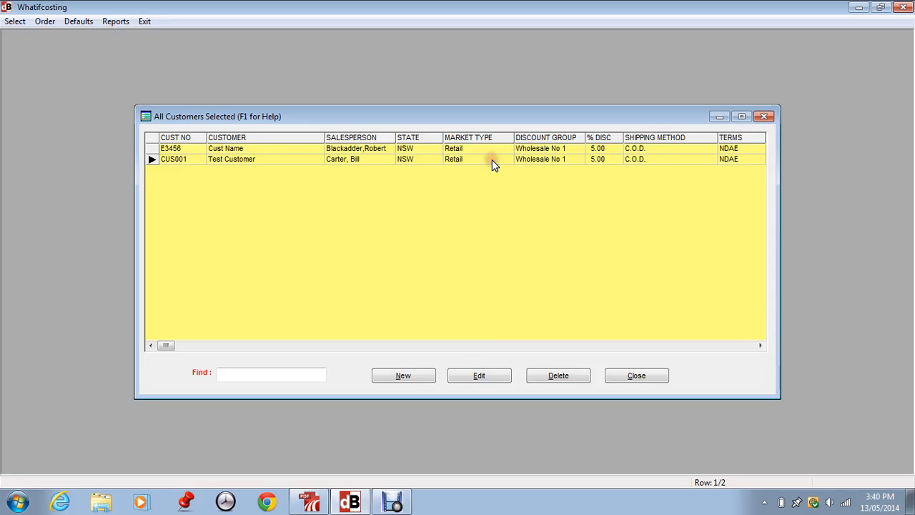
{"action": "left_click", "coordinate": [636, 376]}
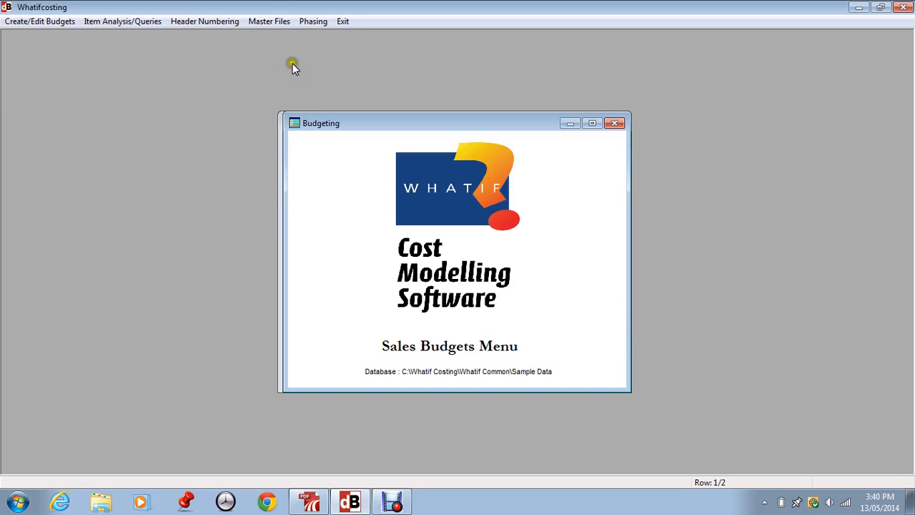
{"action": "left_click", "coordinate": [269, 21]}
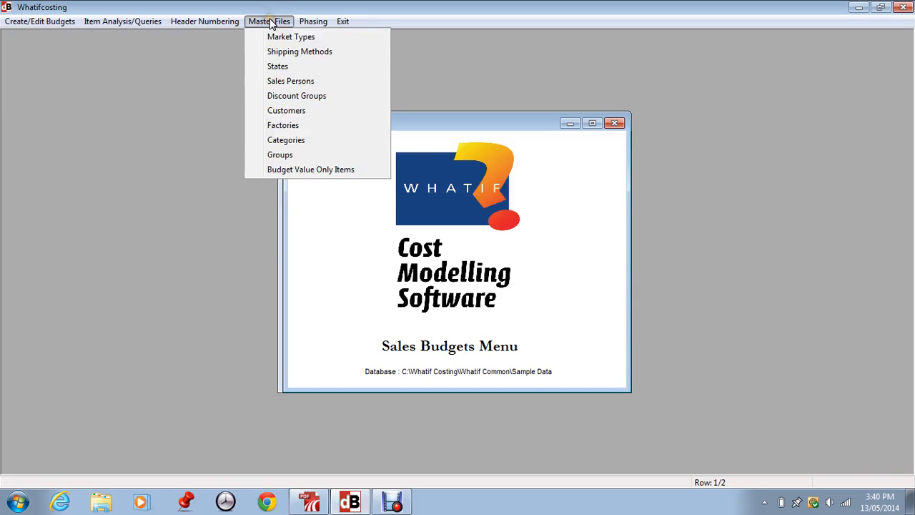
{"action": "left_click", "coordinate": [292, 126]}
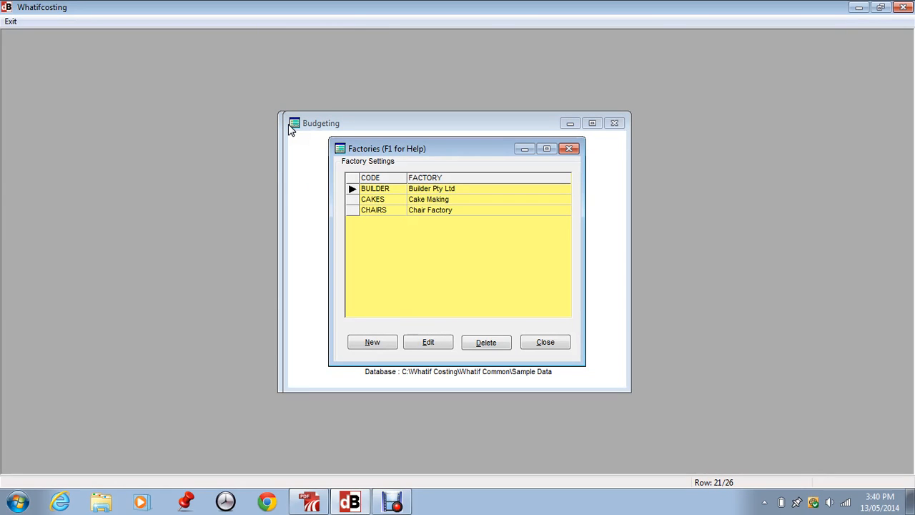
{"action": "left_click", "coordinate": [543, 342]}
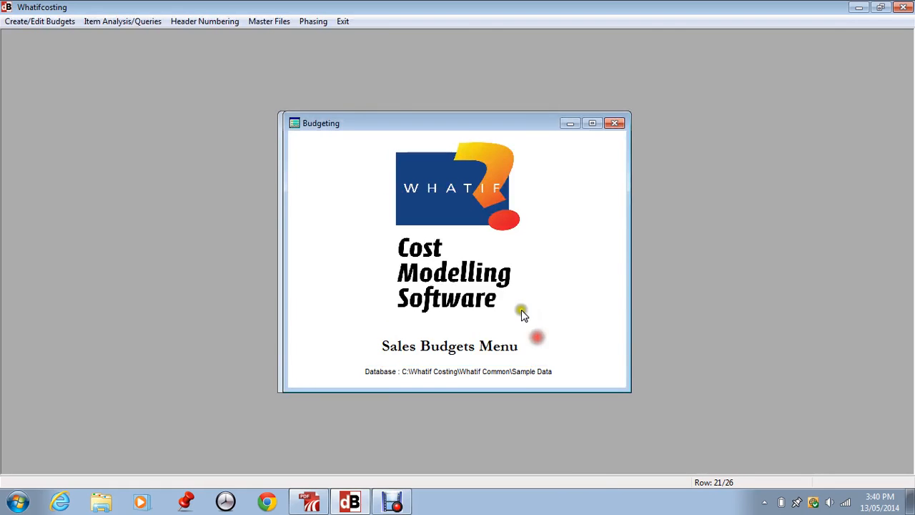
Step: View the items belonging to category CI in the item categories master file, and close the file
{"action": "left_click", "coordinate": [257, 21]}
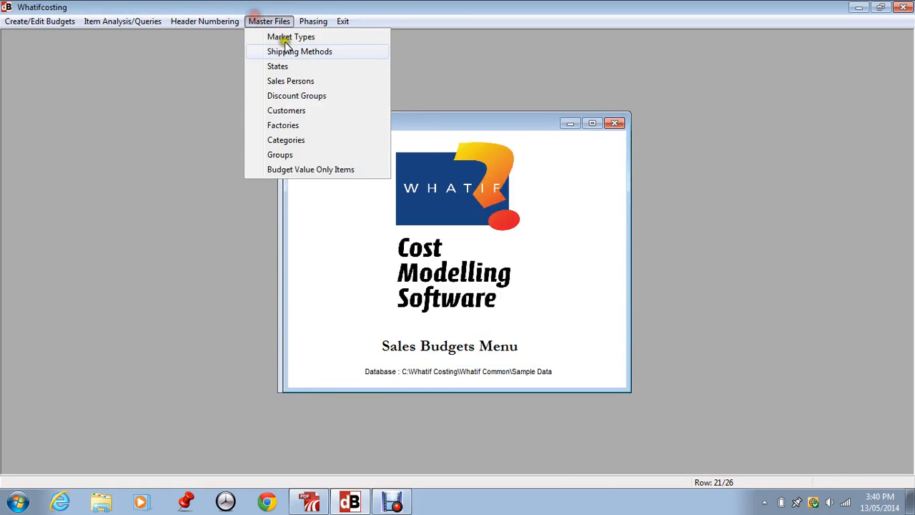
{"action": "left_click", "coordinate": [300, 142]}
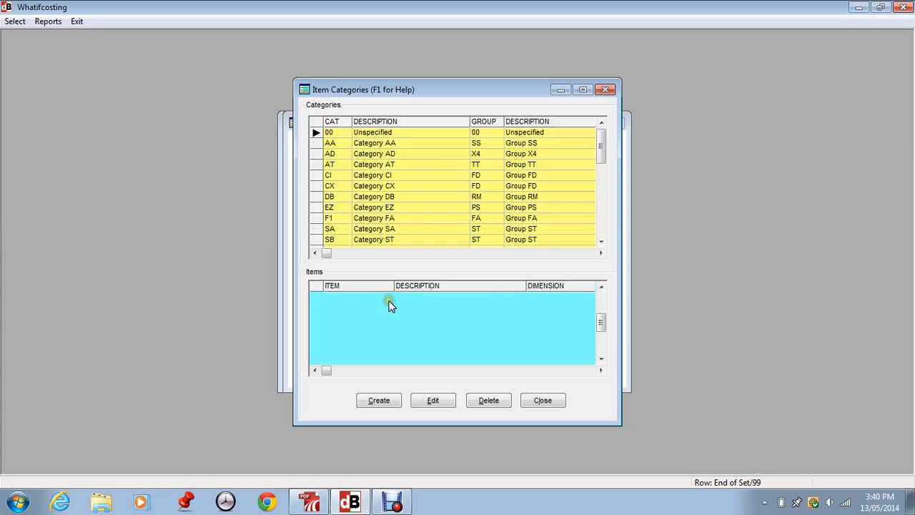
{"action": "left_click", "coordinate": [331, 177]}
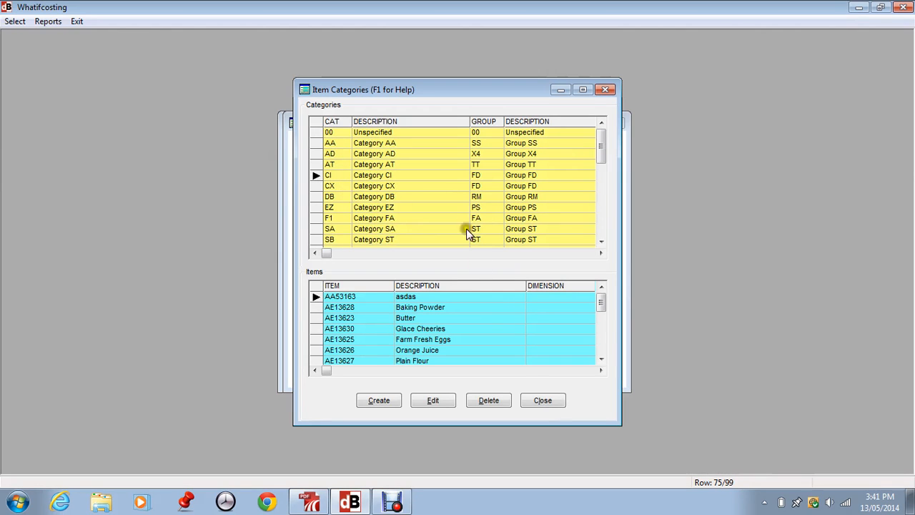
{"action": "left_click", "coordinate": [542, 401]}
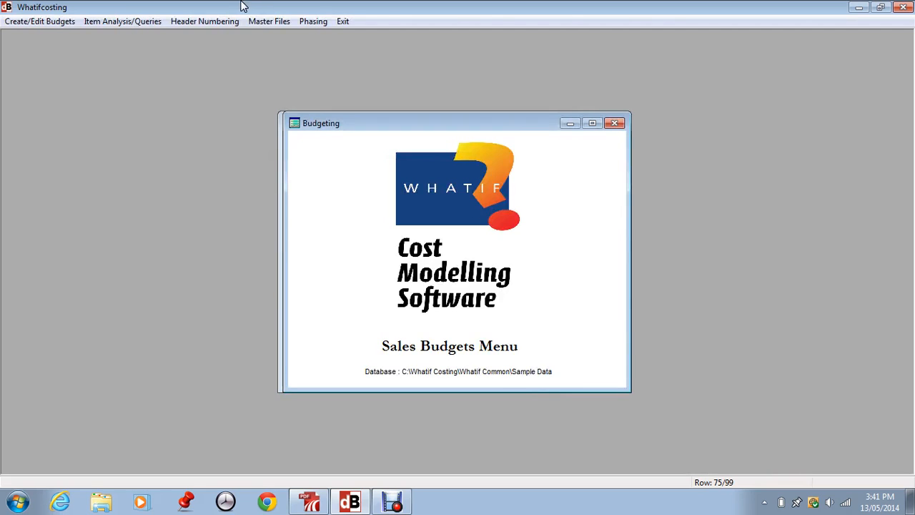
Step: View the categories under groups FD and RM in the item groups master file, and close the file
{"action": "left_click", "coordinate": [282, 24]}
{"action": "left_click", "coordinate": [288, 150]}
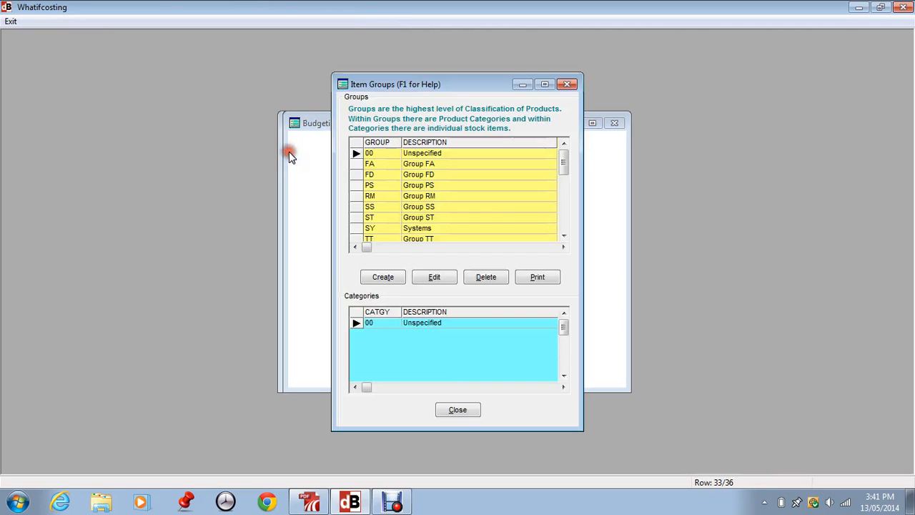
{"action": "left_click", "coordinate": [411, 175]}
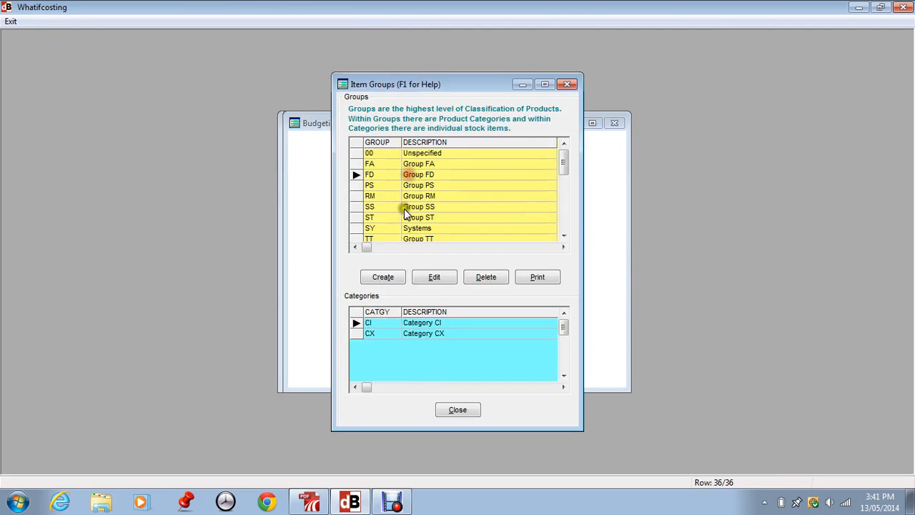
{"action": "left_click", "coordinate": [381, 197]}
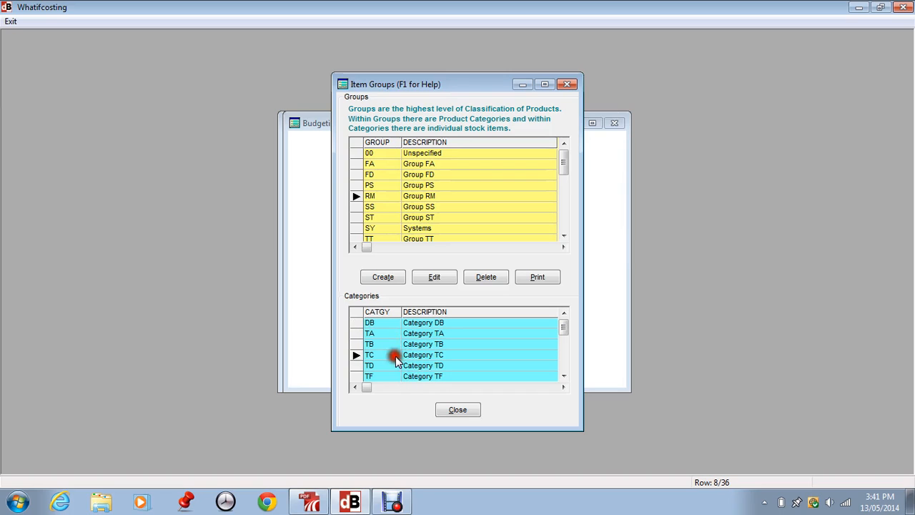
{"action": "left_click", "coordinate": [461, 406]}
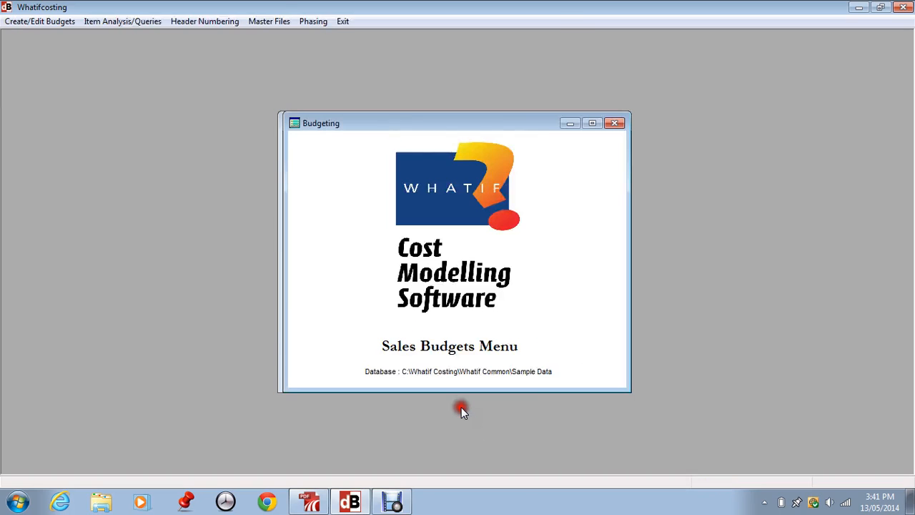
Step: Open the budget value only items and start a new item for the CHAIRS factory
{"action": "left_click", "coordinate": [267, 21]}
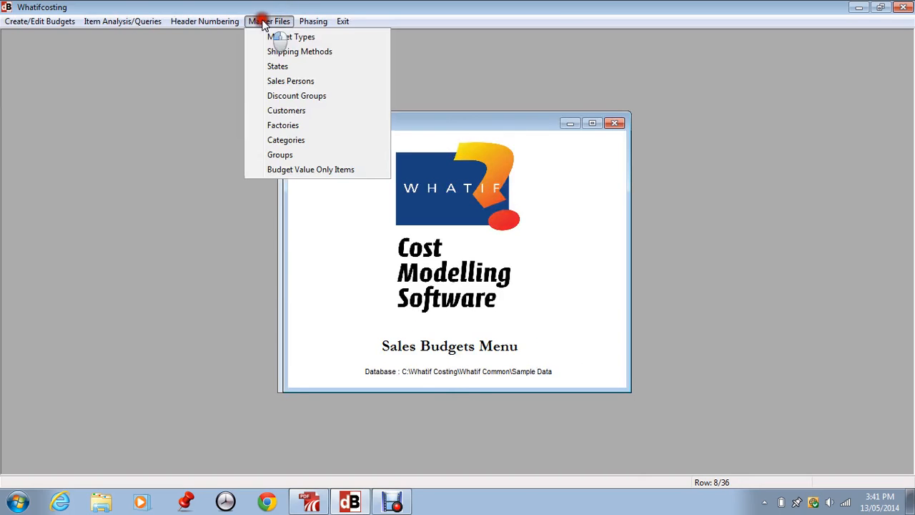
{"action": "left_click", "coordinate": [302, 172]}
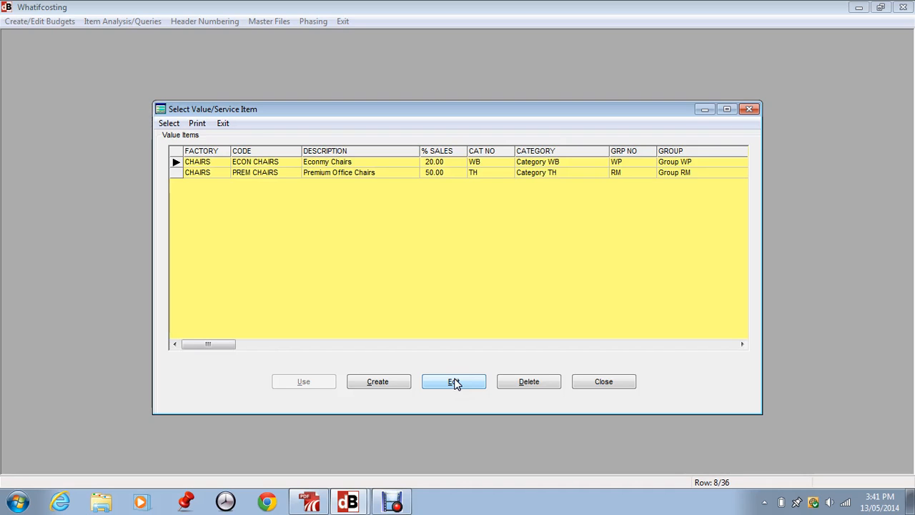
{"action": "left_click", "coordinate": [374, 372]}
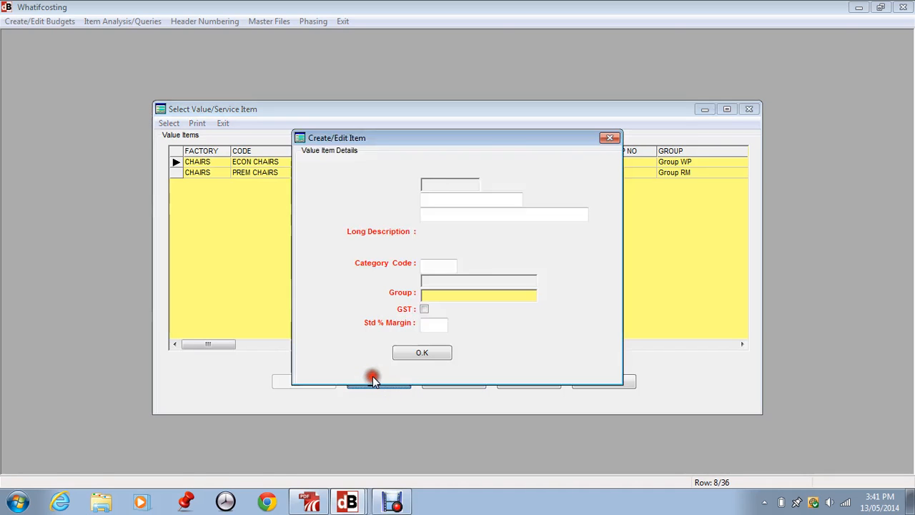
{"action": "left_click", "coordinate": [496, 184]}
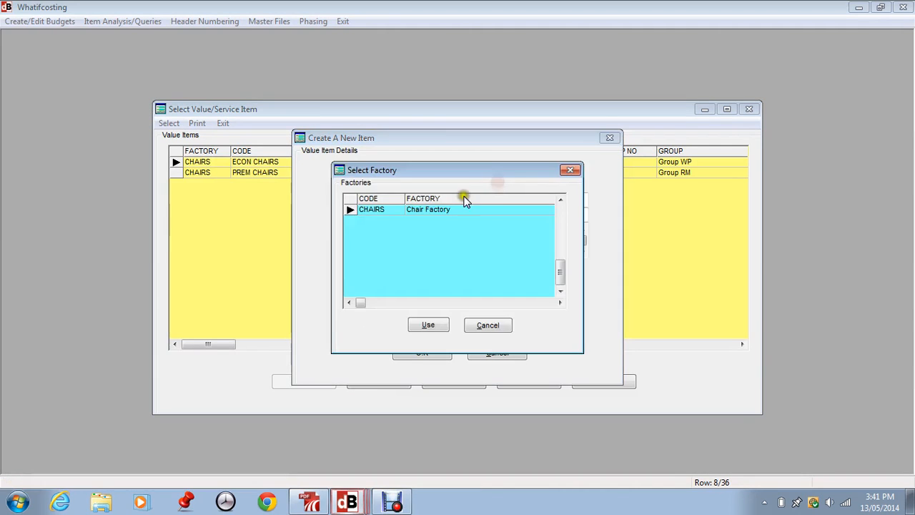
{"action": "left_click", "coordinate": [438, 323]}
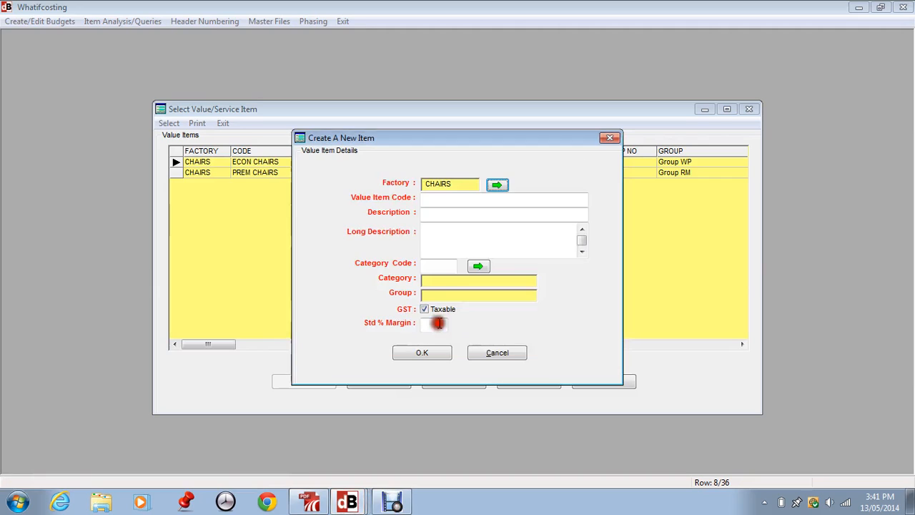
Step: Give the new value item the code CODE1, the description "Description" and the long description "Long description"
{"action": "left_click", "coordinate": [431, 198]}
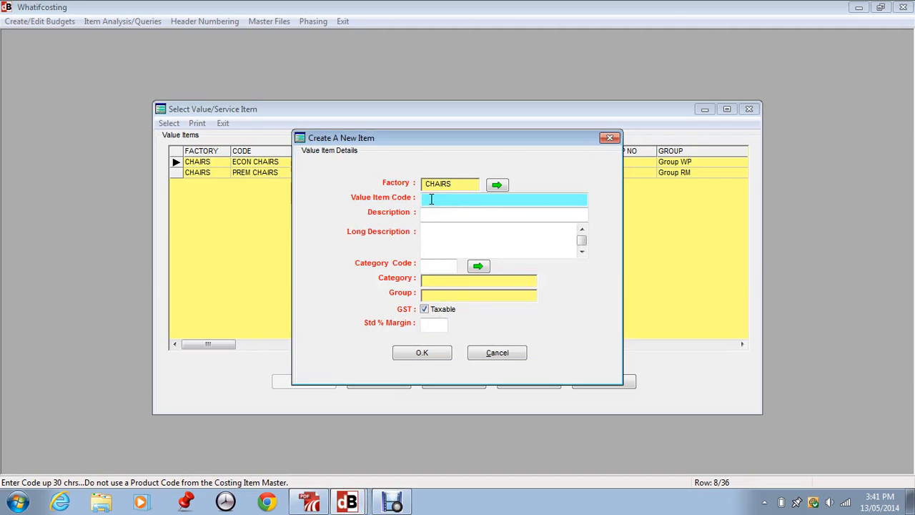
{"action": "type", "text": "CODE1"}
{"action": "key", "text": "Return"}
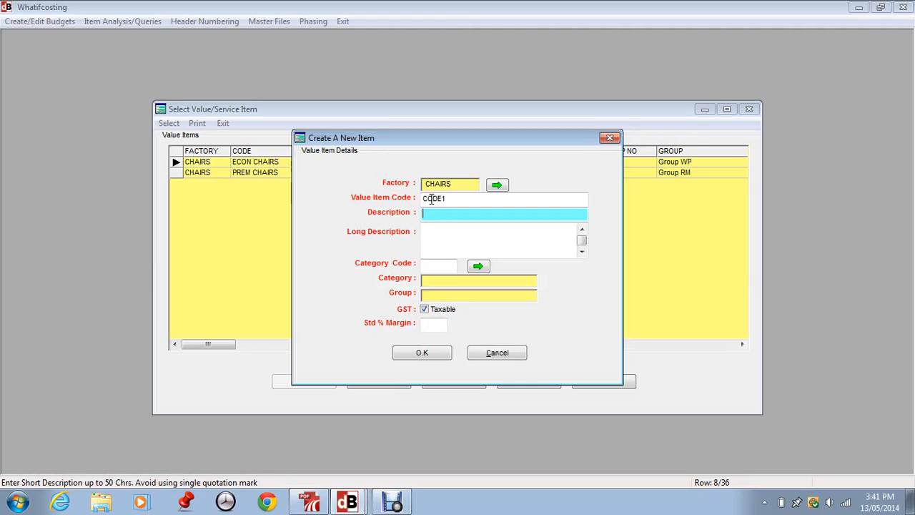
{"action": "type", "text": "Description"}
{"action": "key", "text": "Return"}
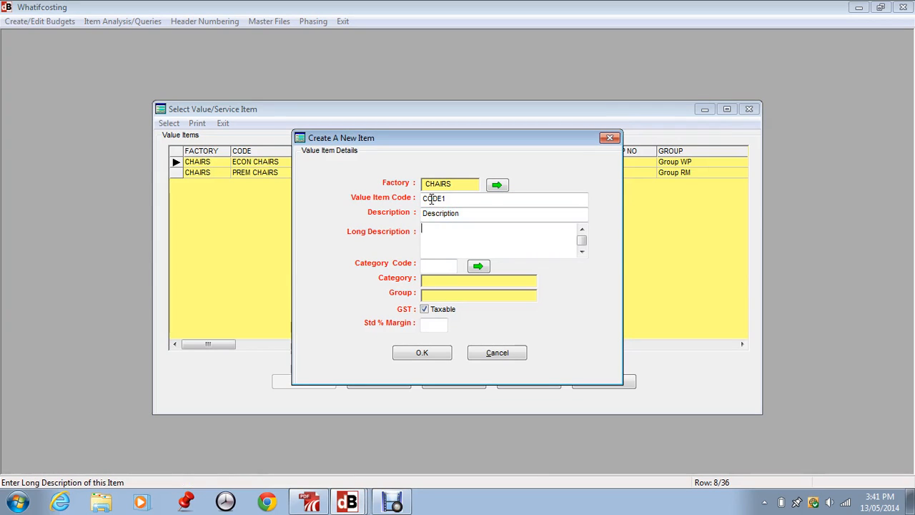
{"action": "type", "text": "Long description"}
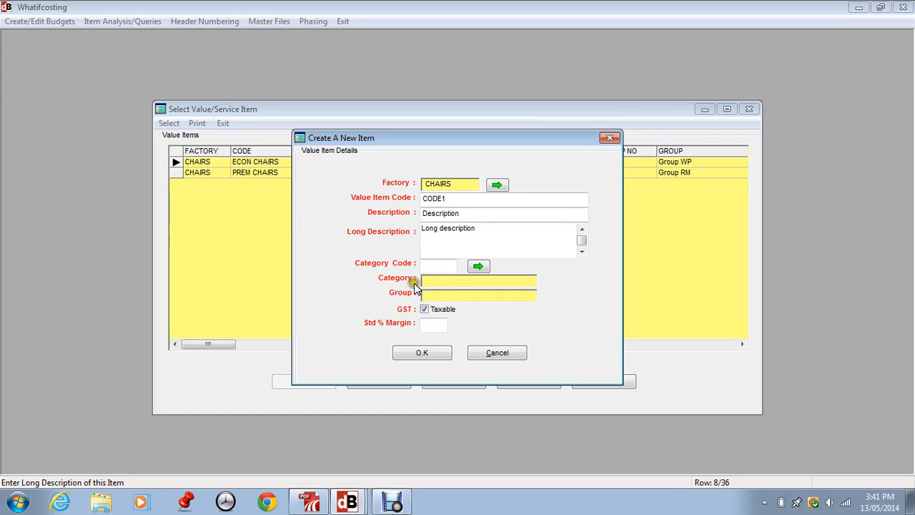
Step: Assign category TD to the new value item
{"action": "left_click", "coordinate": [477, 267]}
{"action": "left_click", "coordinate": [333, 265]}
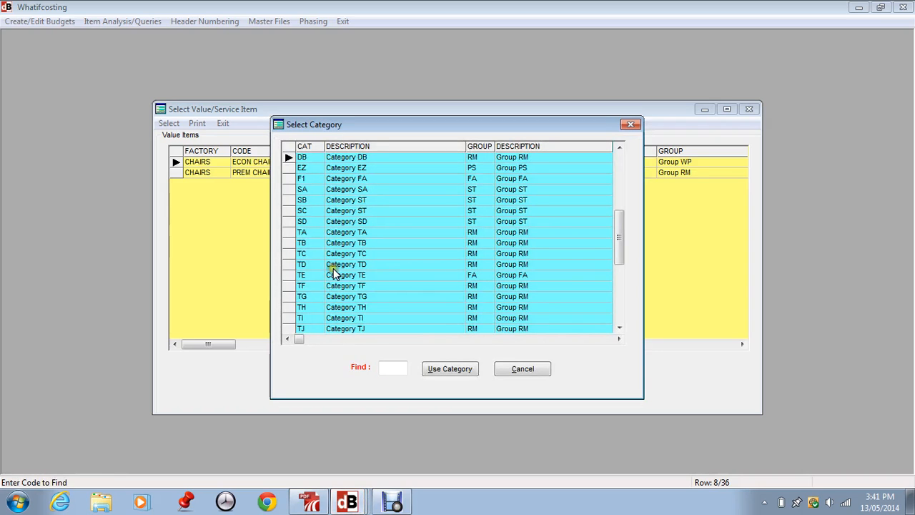
{"action": "left_click", "coordinate": [420, 370]}
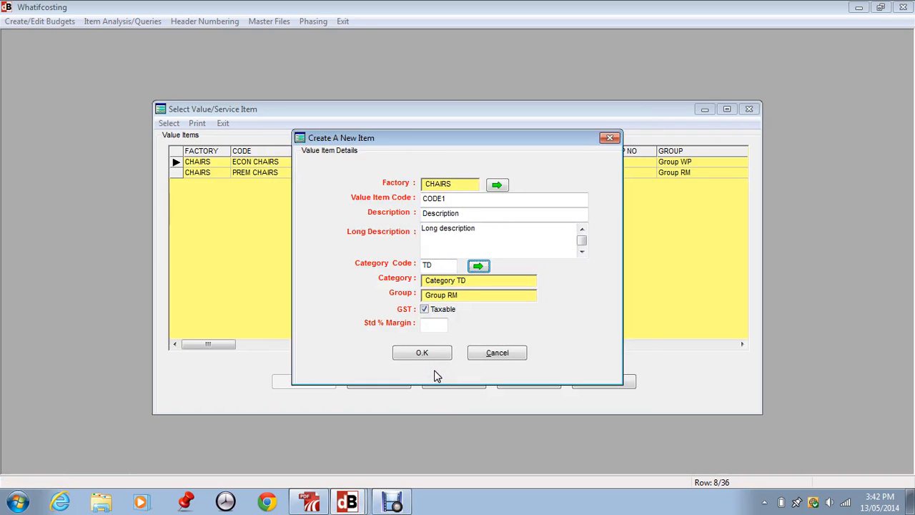
Step: Try the GST exempt setting on the new item, return it to taxable, and set the standard margin to 25%
{"action": "left_click", "coordinate": [423, 312]}
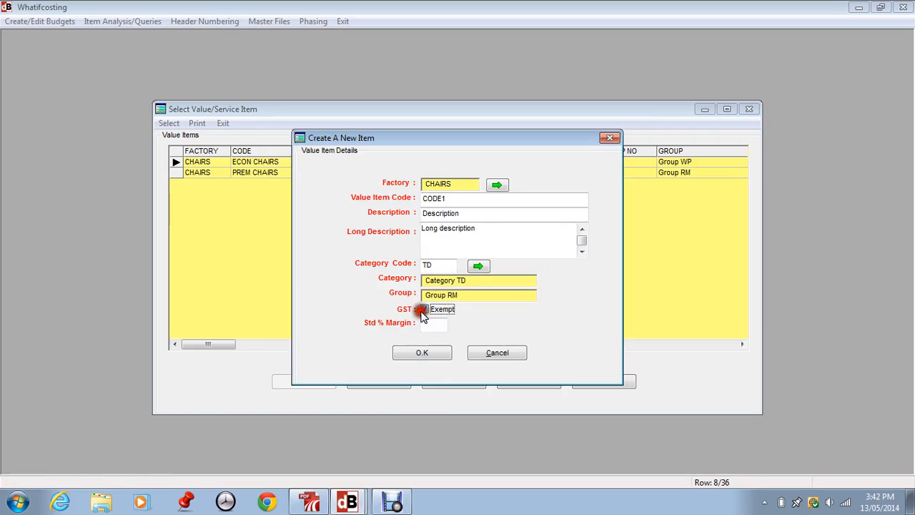
{"action": "left_click", "coordinate": [423, 310]}
{"action": "left_click", "coordinate": [424, 323]}
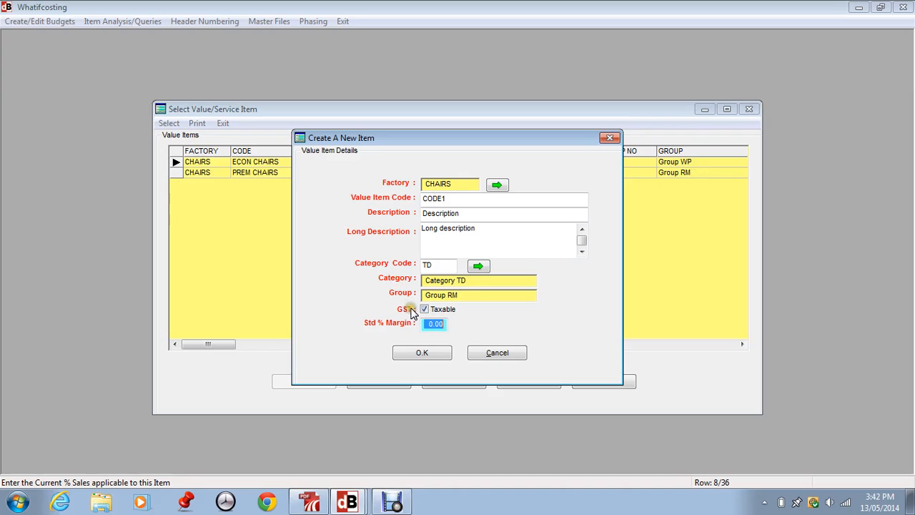
{"action": "type", "text": "25"}
{"action": "key", "text": "shift+Tab"}
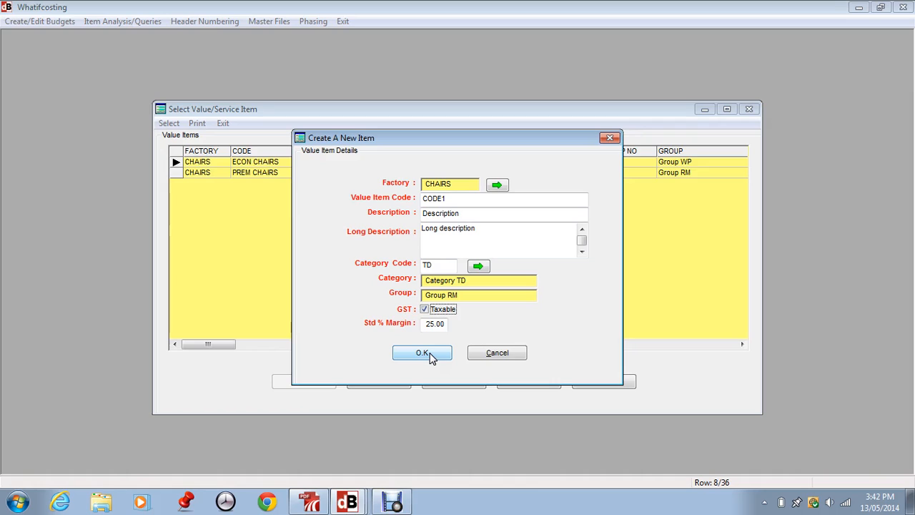
{"action": "left_click", "coordinate": [427, 325]}
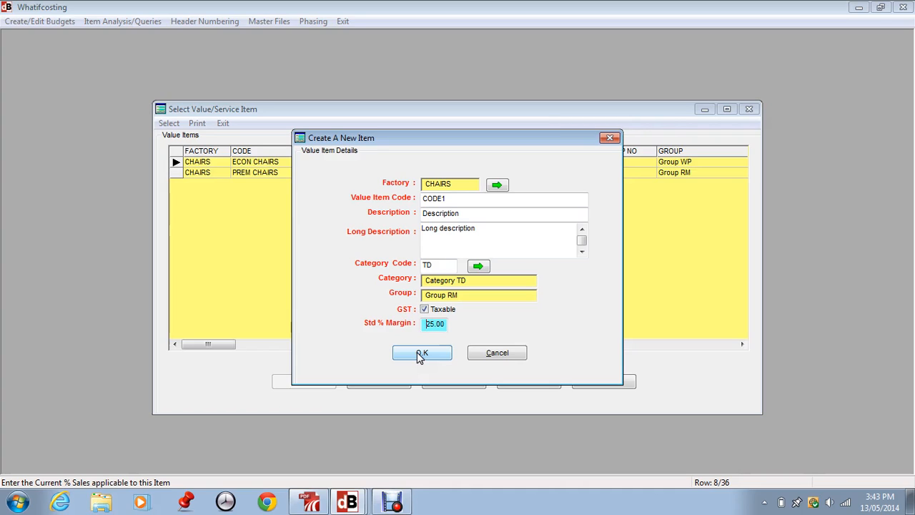
Step: Cancel the new value item and close the list of value items
{"action": "left_click", "coordinate": [420, 355]}
{"action": "left_click", "coordinate": [497, 353]}
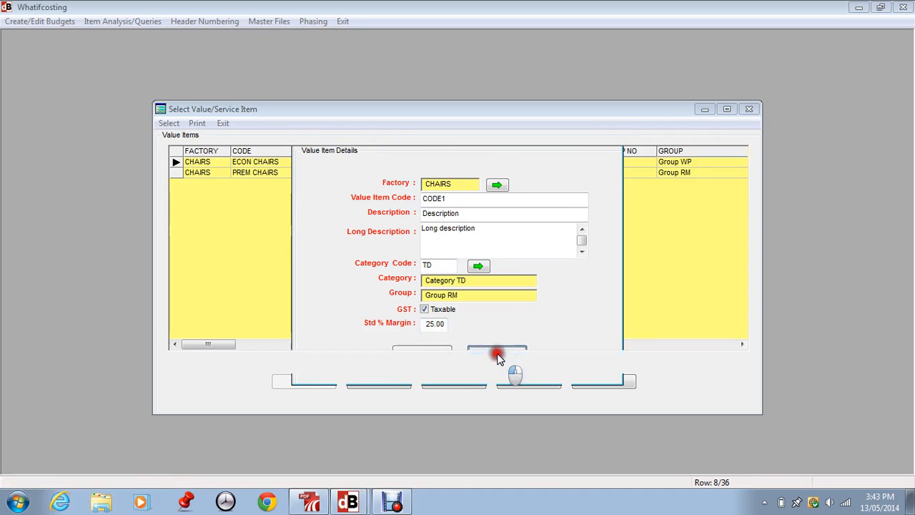
{"action": "left_click", "coordinate": [218, 177]}
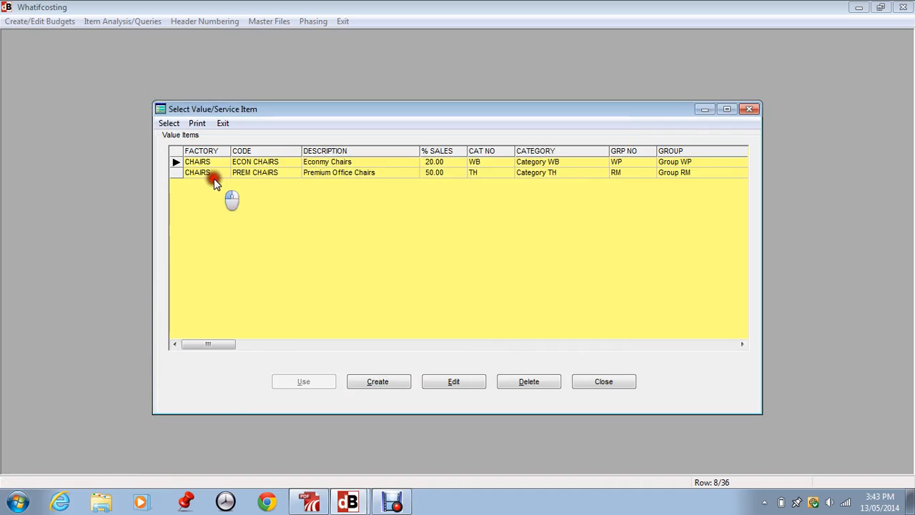
{"action": "left_click", "coordinate": [604, 382]}
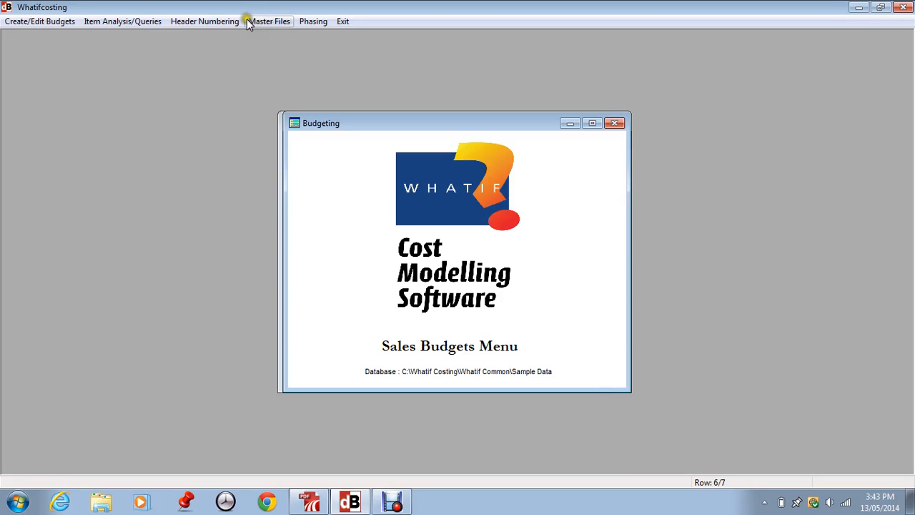
Step: Set the next budget header number to 80 and save it
{"action": "left_click", "coordinate": [210, 20]}
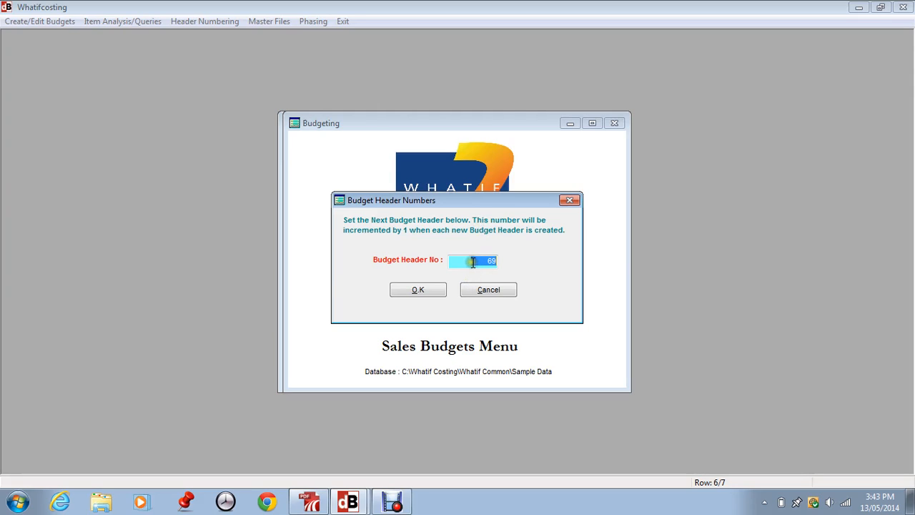
{"action": "left_click_drag", "start_coordinate": [480, 262], "coordinate": [515, 256]}
{"action": "type", "text": "80"}
{"action": "key", "text": "Tab"}
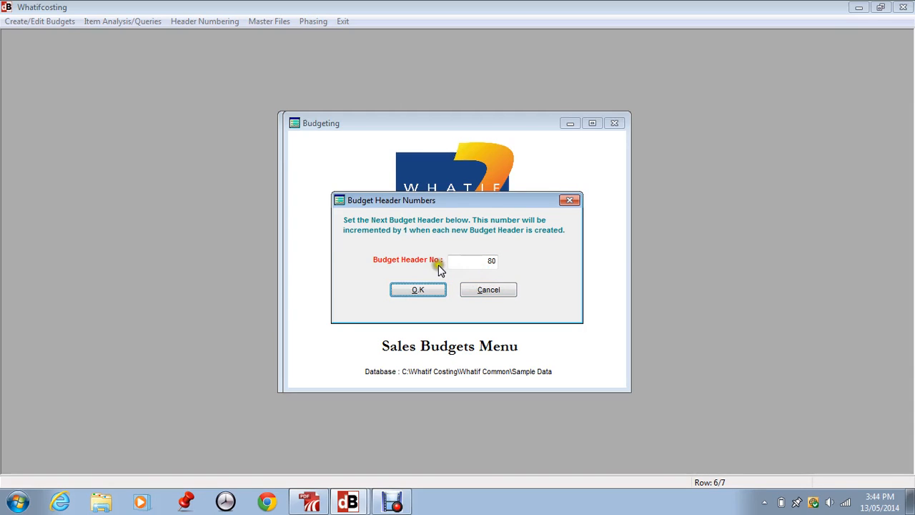
{"action": "left_click", "coordinate": [480, 261]}
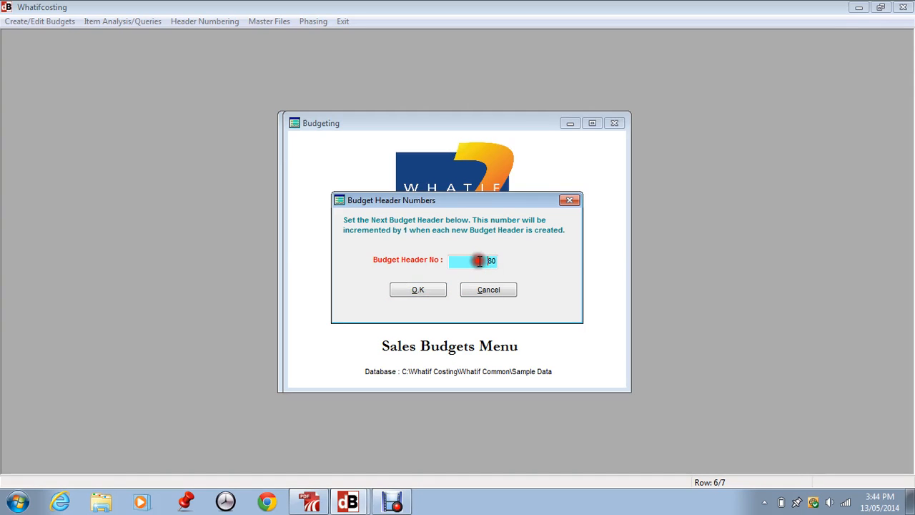
{"action": "left_click", "coordinate": [418, 291]}
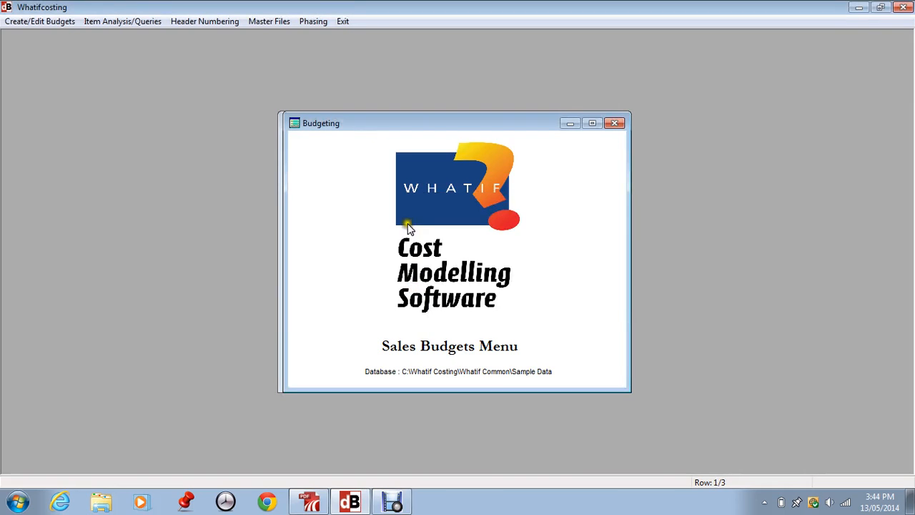